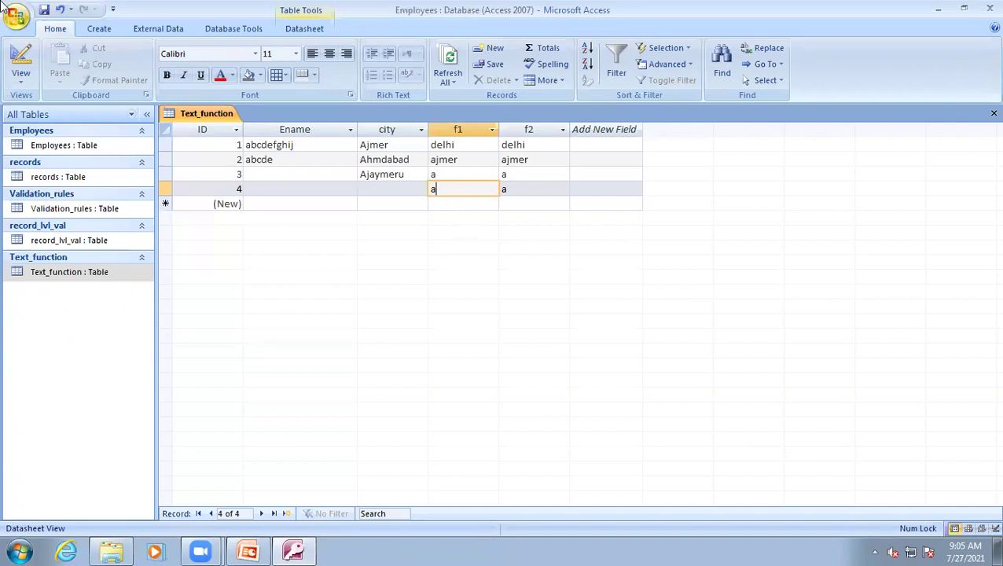
Step: In design view, set the Text_function table's validation rule to StrComp([f1],[f2])=0, save with existing data tested, and return to datasheet view
click(23, 57)
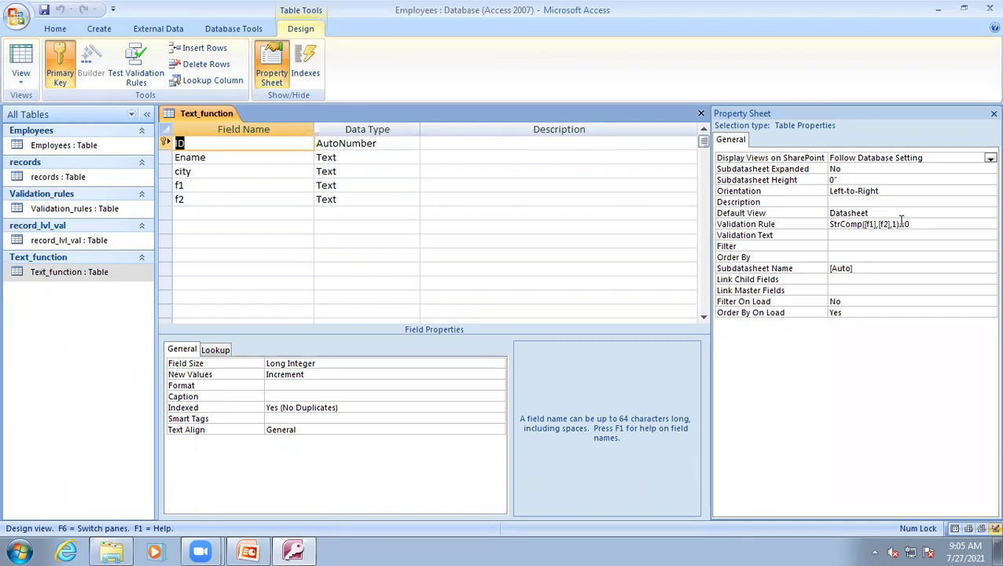
click(895, 224)
key(BackSpace)
key(BackSpace)
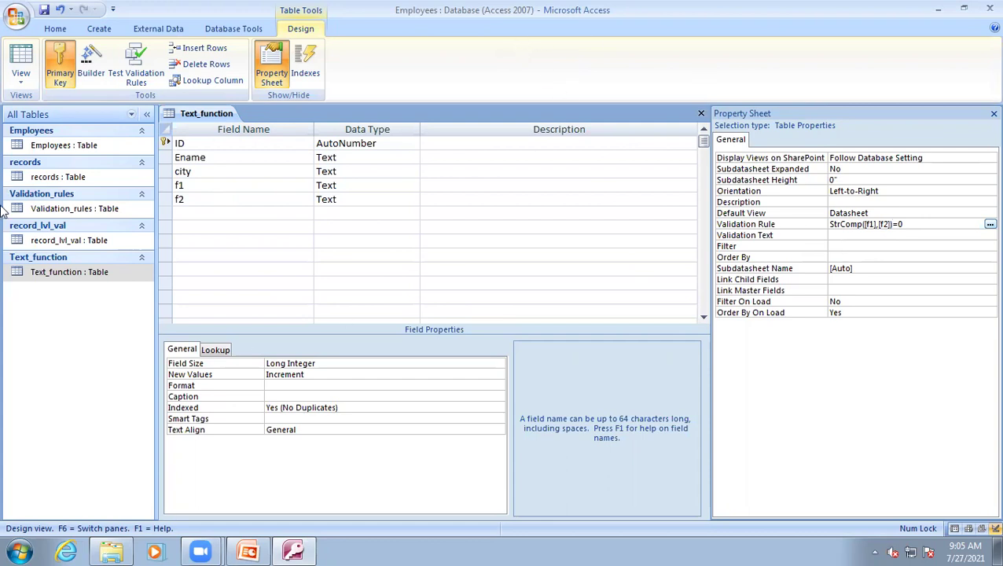
click(21, 58)
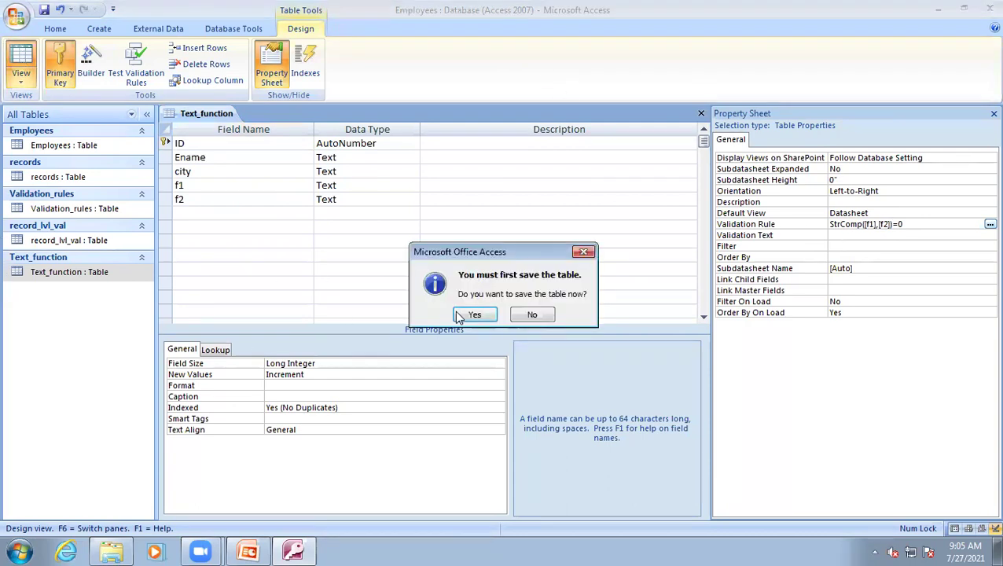
click(464, 315)
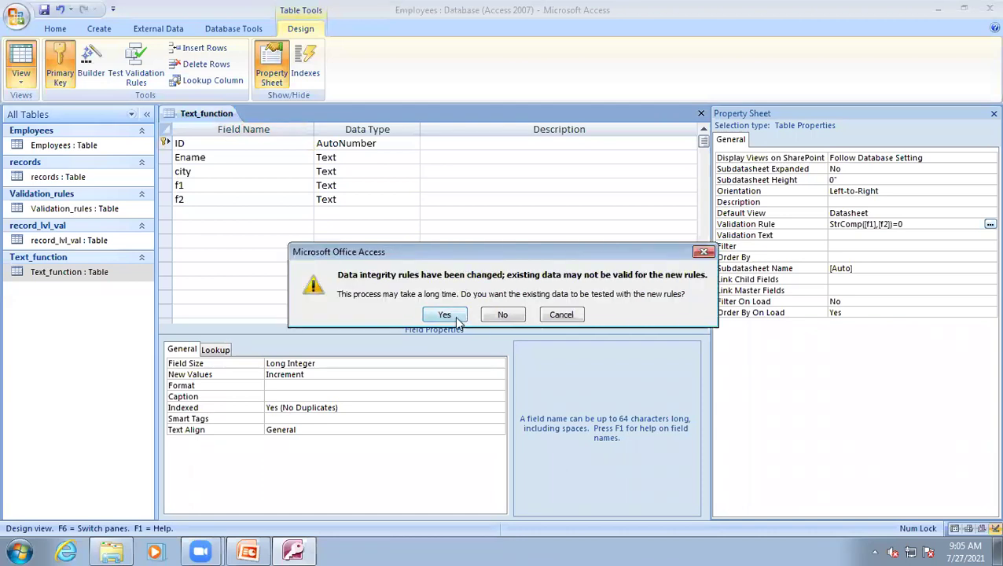
click(440, 319)
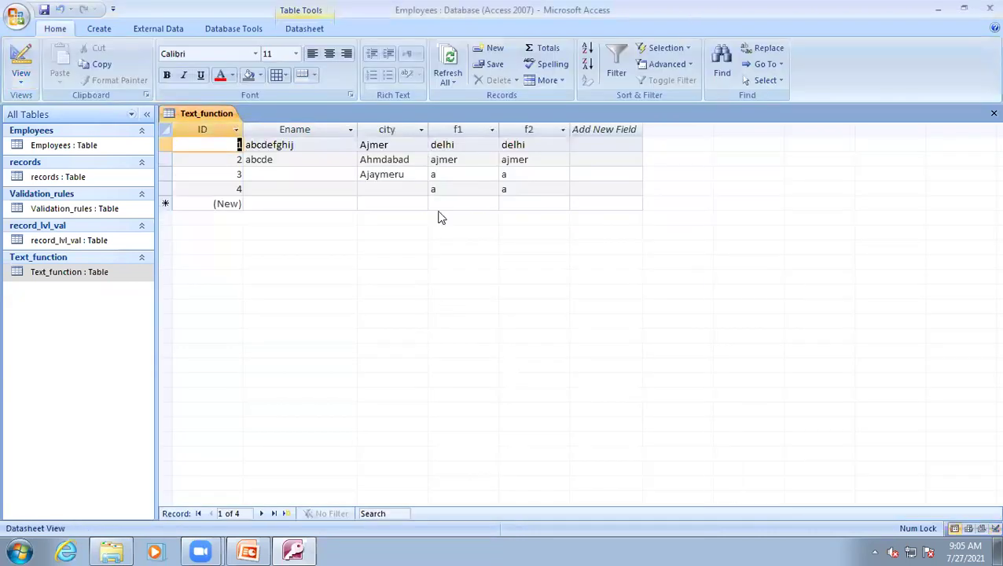
Step: Add a new record with "a" in f1 and "A" in f2
click(445, 204)
text(a)
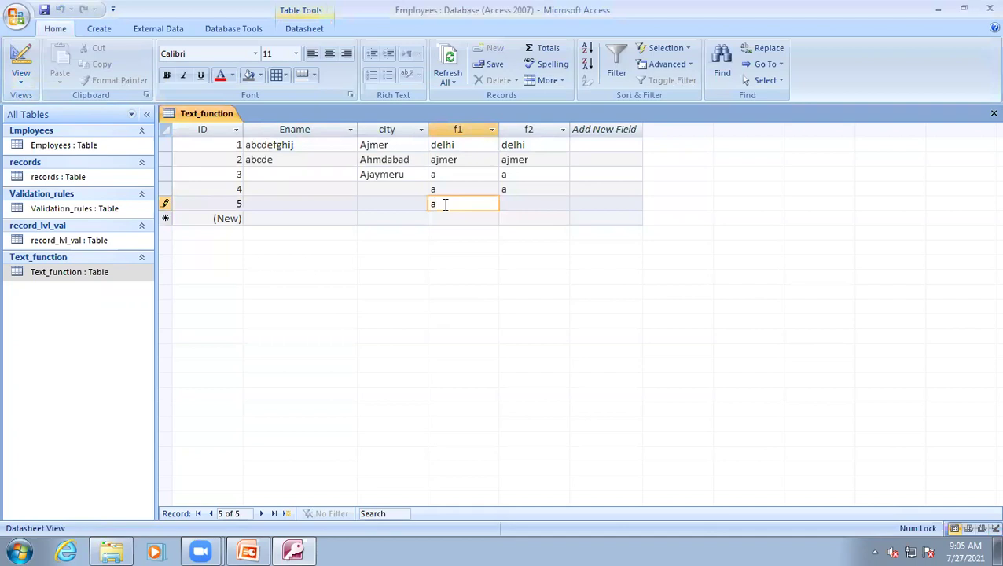
key(Tab)
text(A)
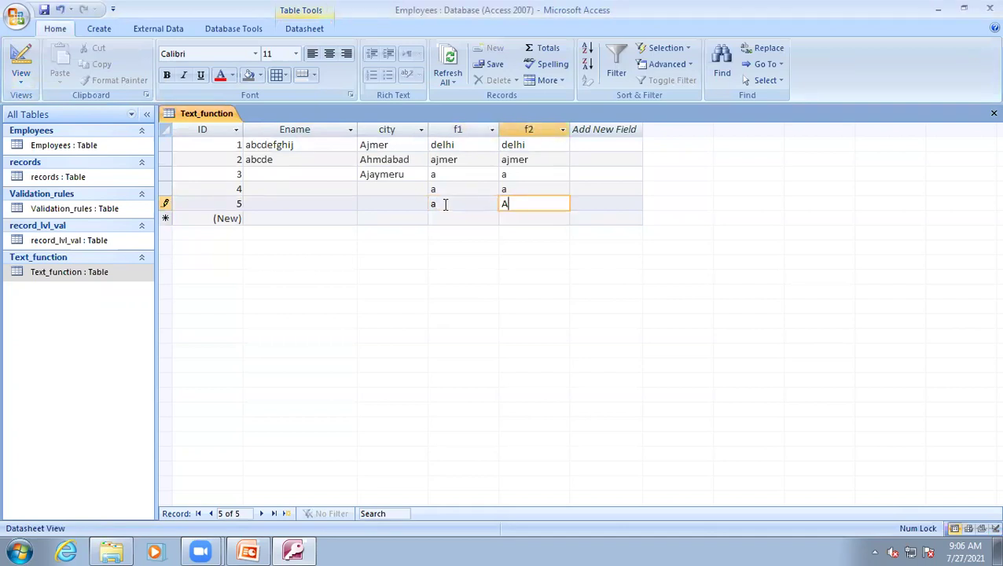
key(Tab)
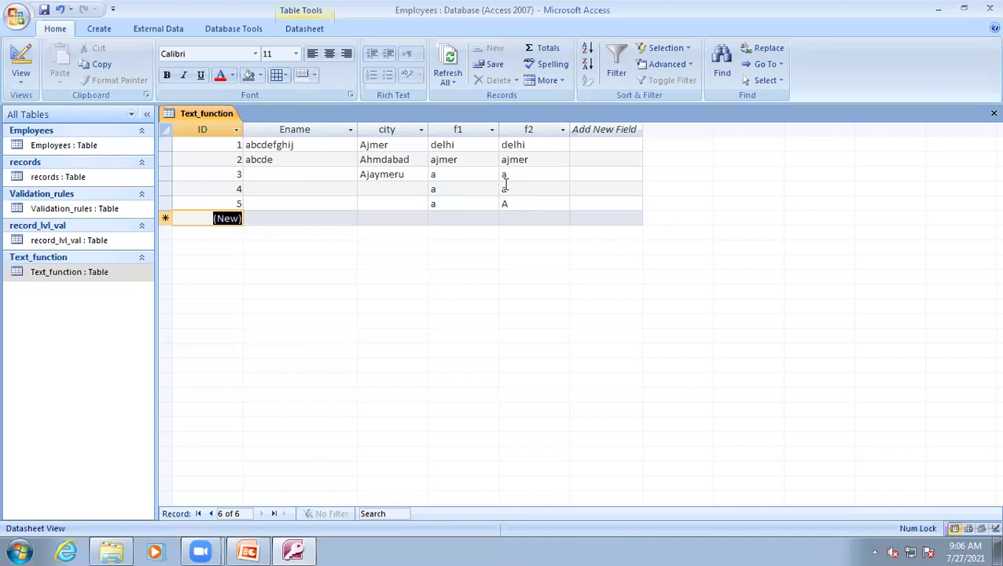
Step: Change record 4 so that f1 holds "B" and f2 holds "b"
click(458, 216)
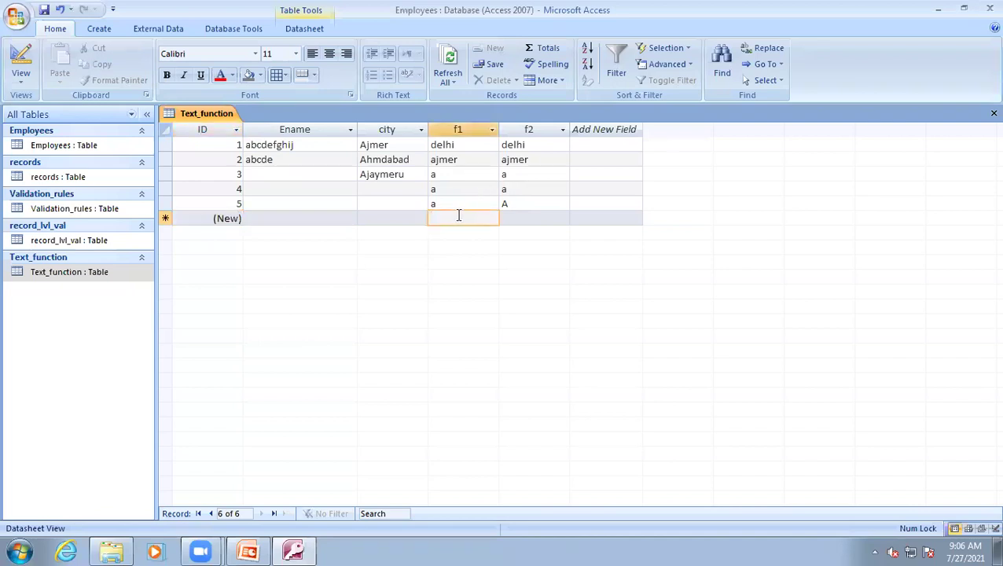
click(446, 187)
key(BackSpace)
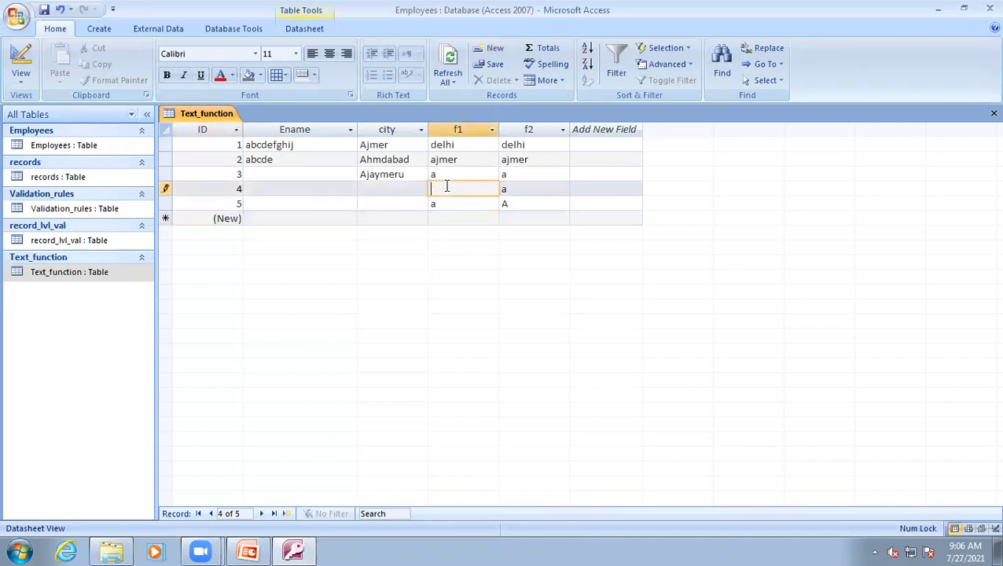
text(a)
click(509, 188)
key(BackSpace)
text(b)
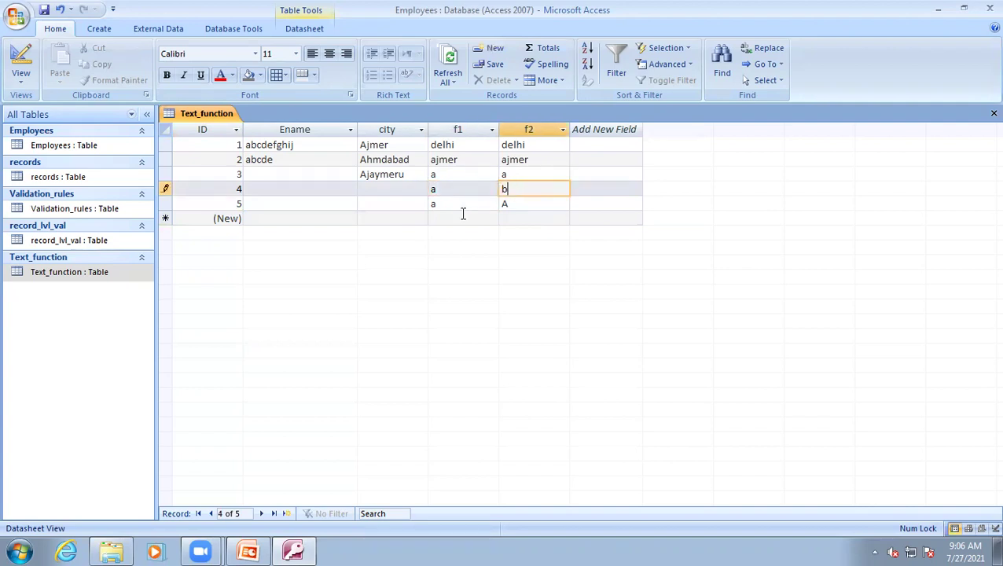
click(448, 190)
key(BackSpace)
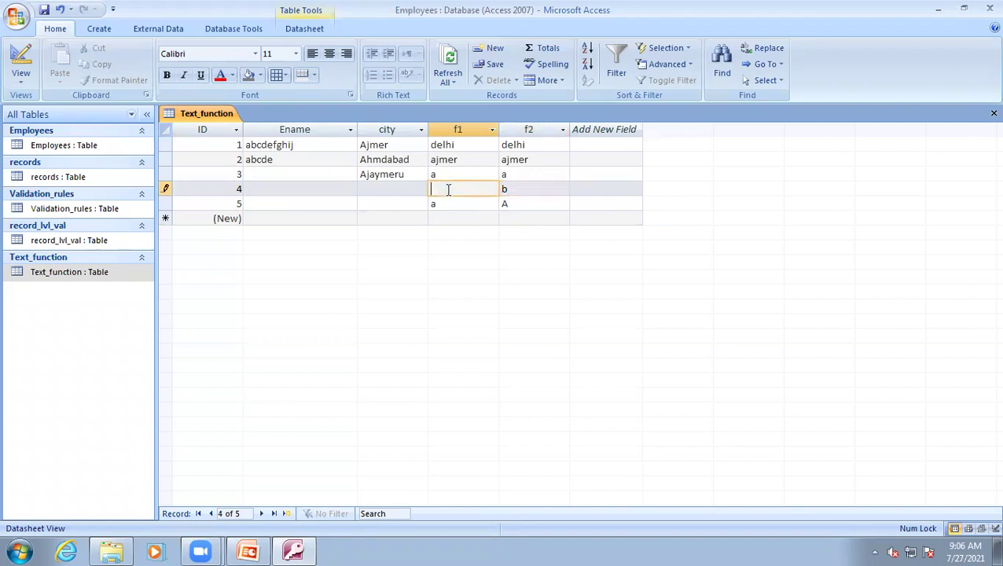
text(B)
click(448, 203)
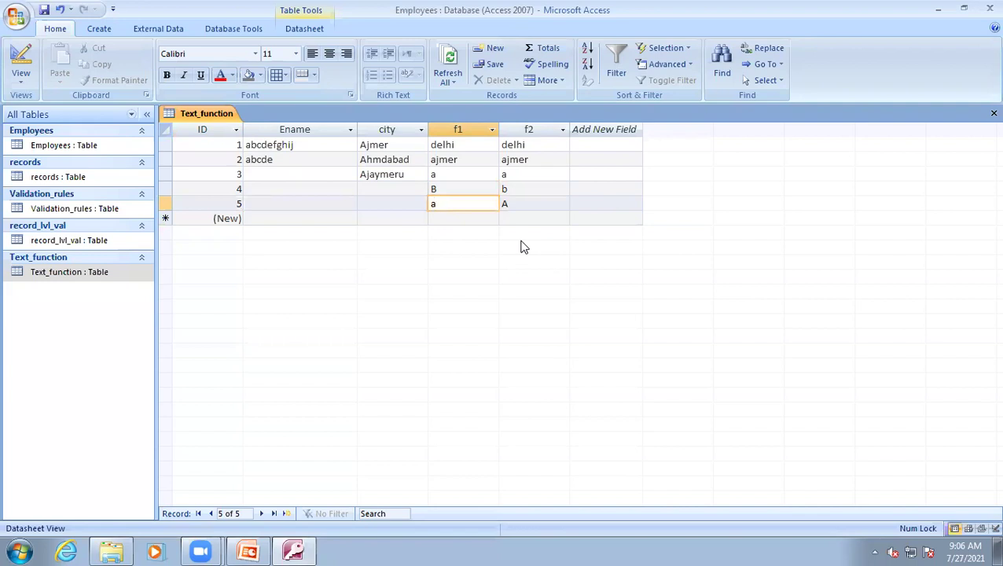
Step: Set the table's validation rule to StrComp([f1],[f2],1)=0, save with existing data tested, and return to datasheet view
click(21, 59)
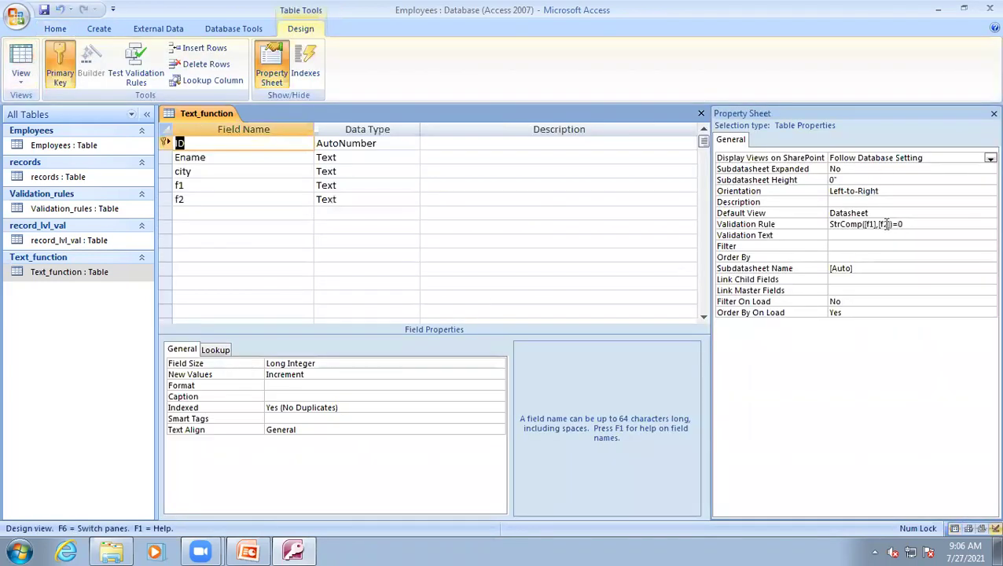
click(890, 224)
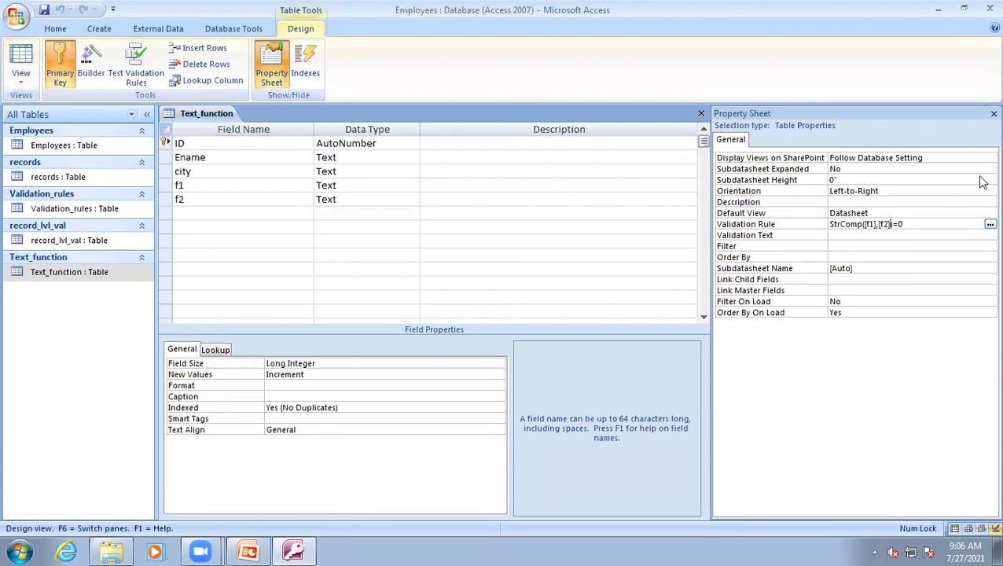
text(,1)
key(ctrl+s)
key(Return)
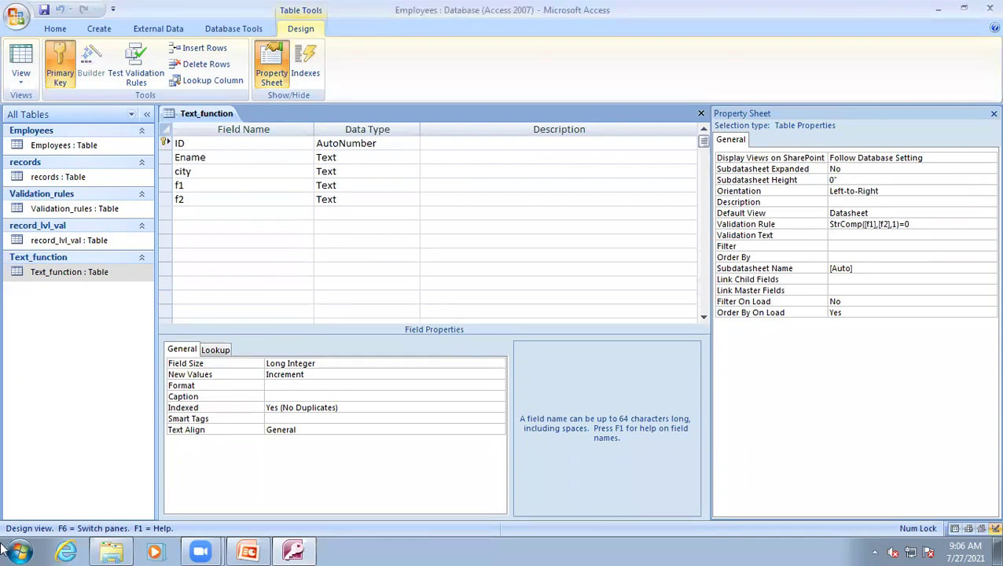
click(24, 66)
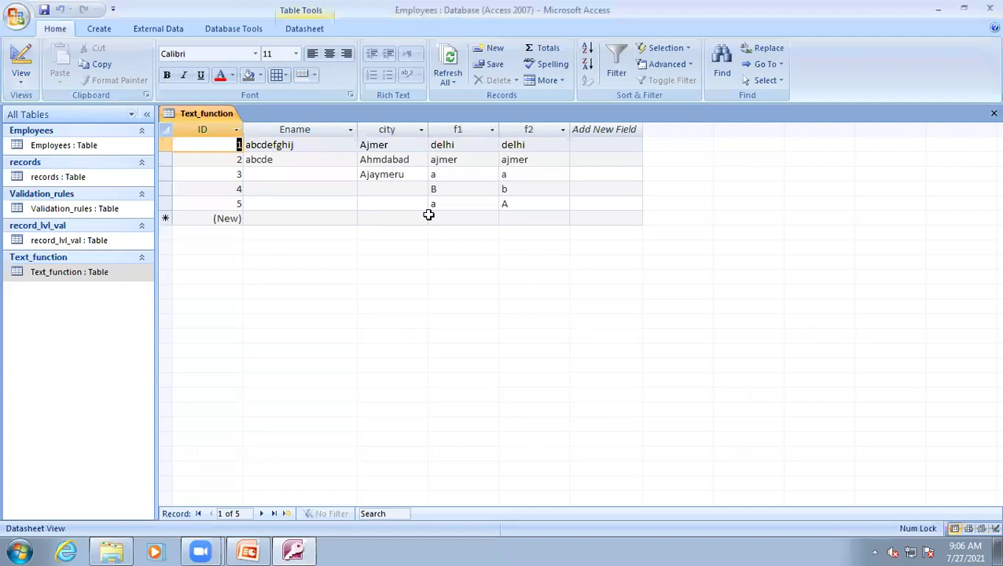
Step: Add another record with "a" in f1 and "A" in f2 under the new rule
click(443, 217)
text(a)
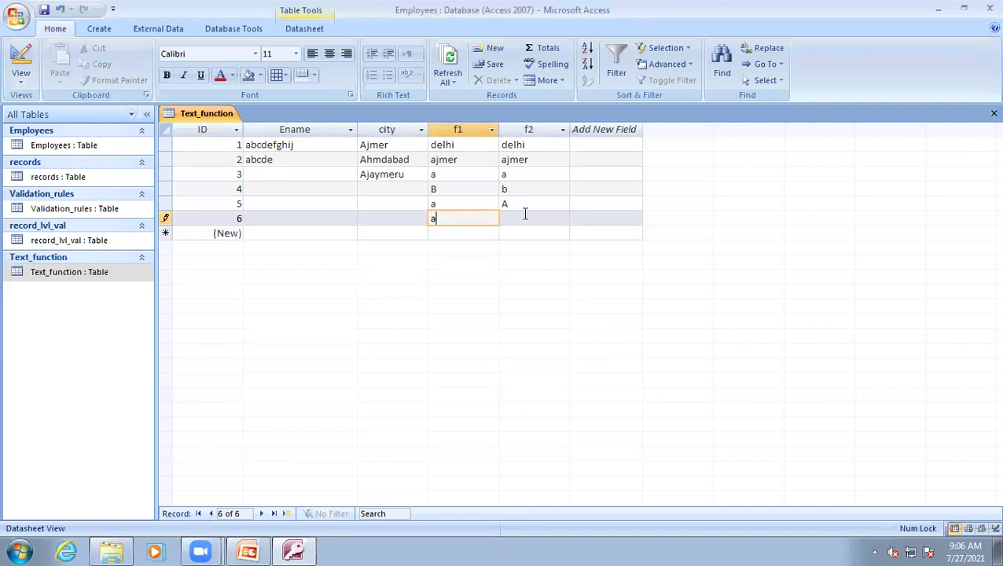
click(525, 217)
text(A)
click(473, 233)
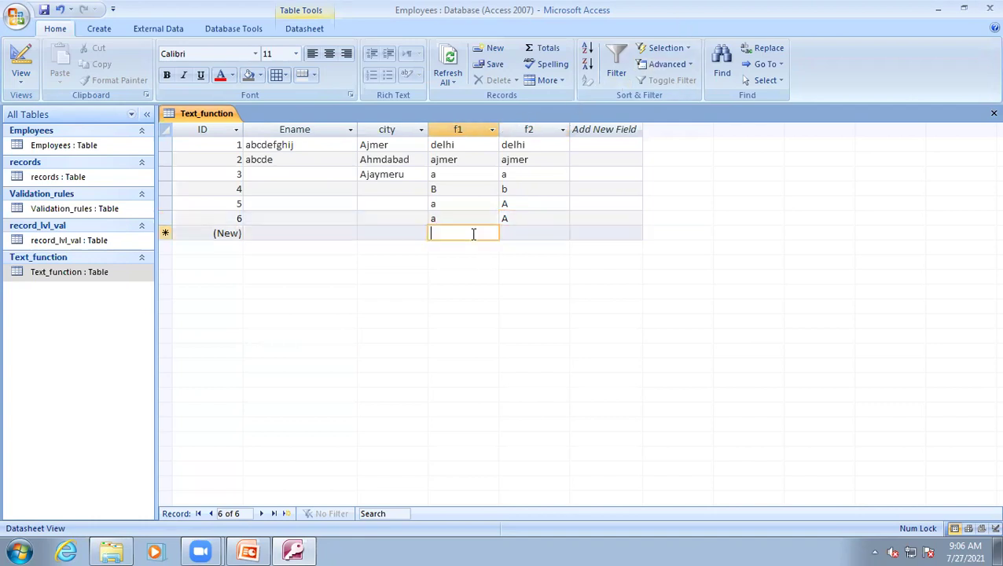
click(514, 219)
click(449, 219)
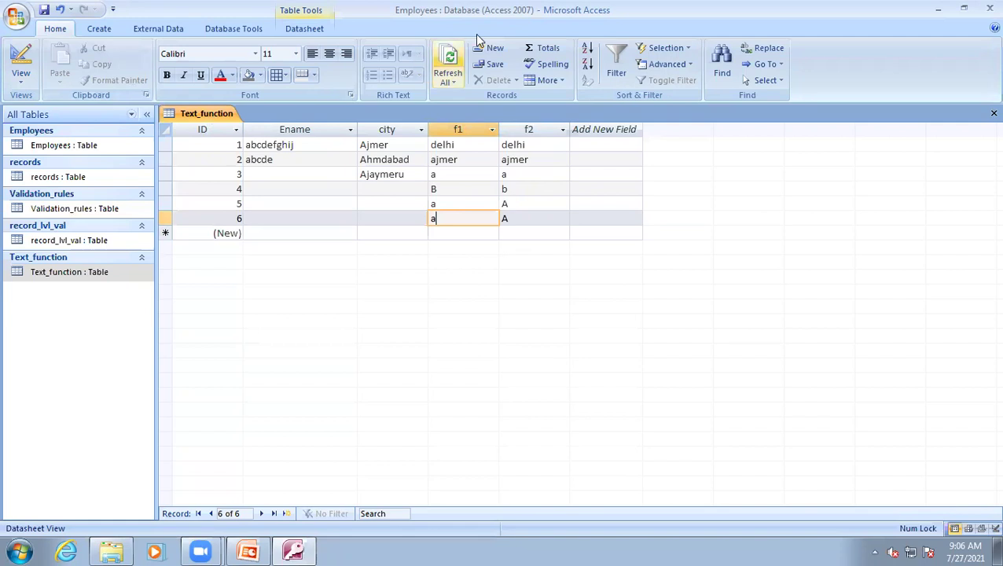
click(457, 204)
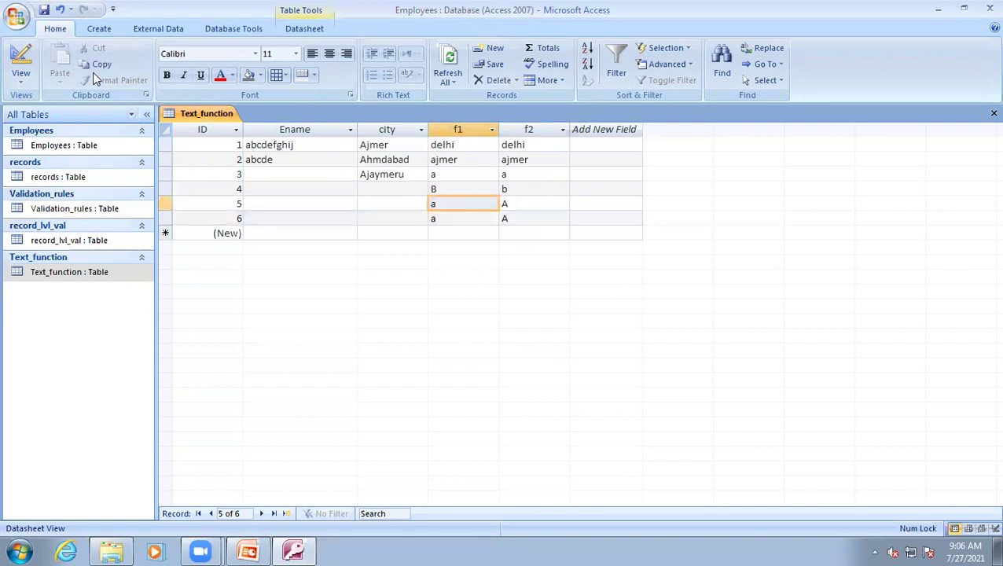
Step: Set the validation rule to StrComp([f1],[f2],0)=0, save it, keep the new rule despite conflicting data, and return to datasheet view
click(20, 58)
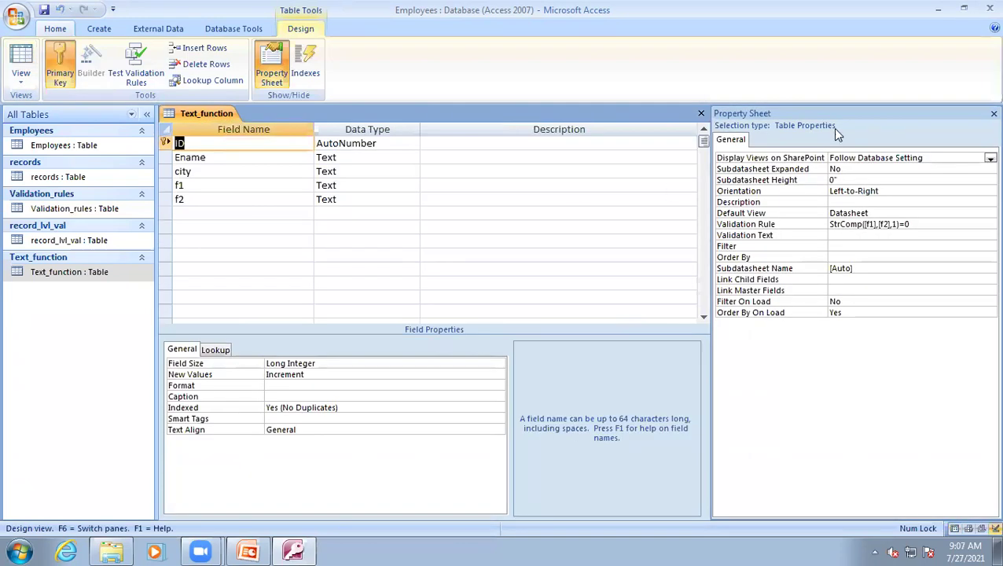
click(894, 224)
key(BackSpace)
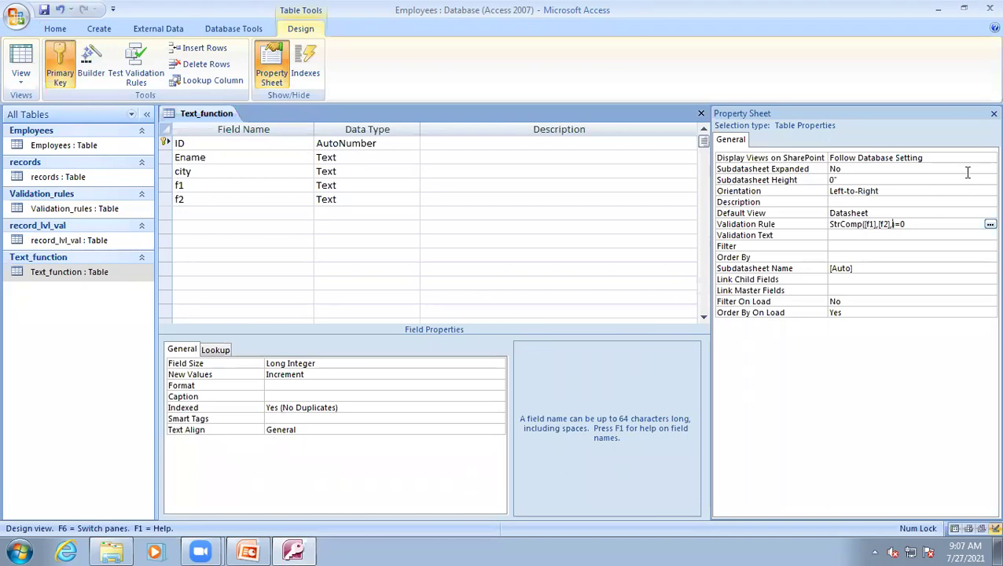
text(0)
key(ctrl+s)
key(Return)
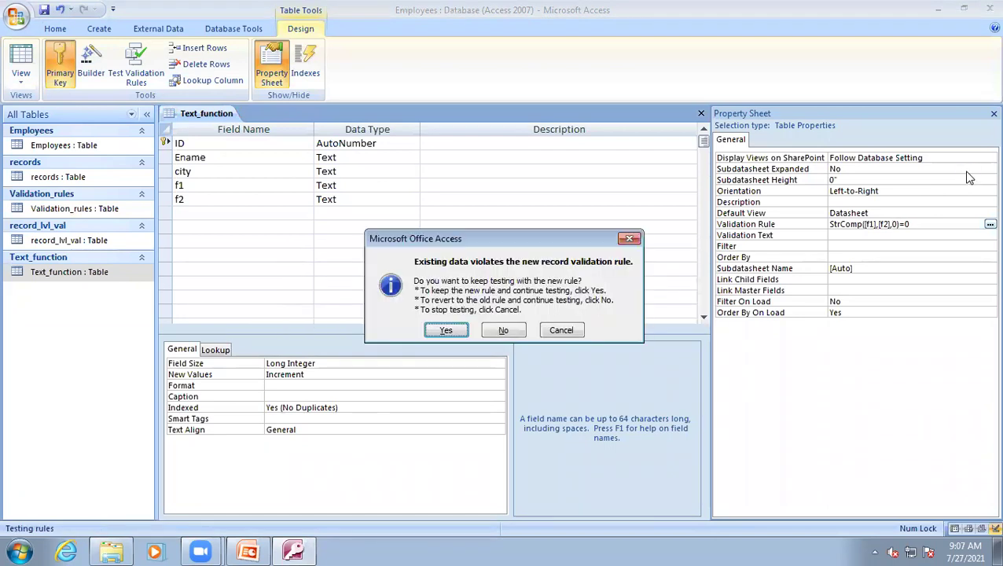
key(Return)
click(21, 60)
Step: Enter a new record with lowercase "a" in both f1 and f2
click(434, 231)
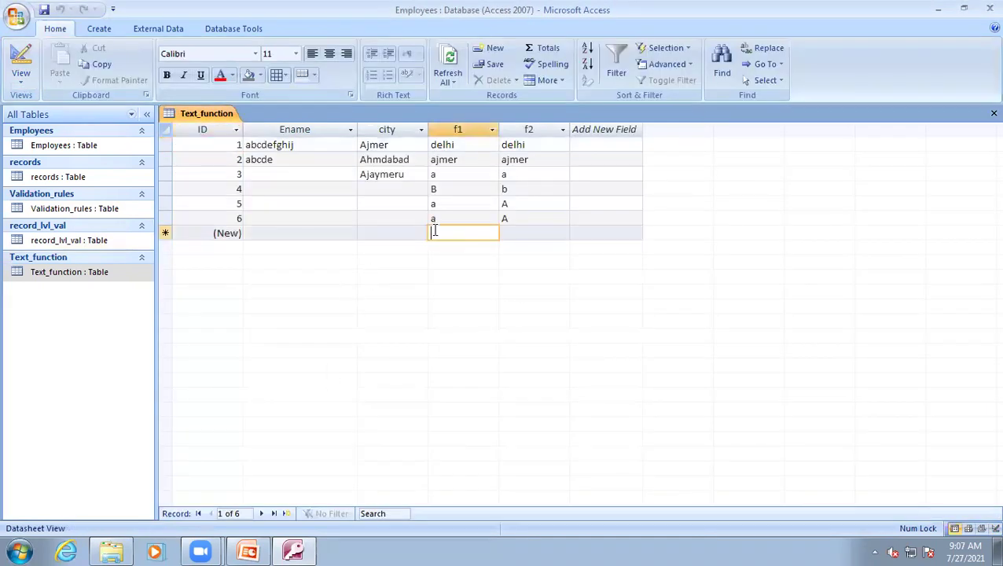
text(a)
click(509, 233)
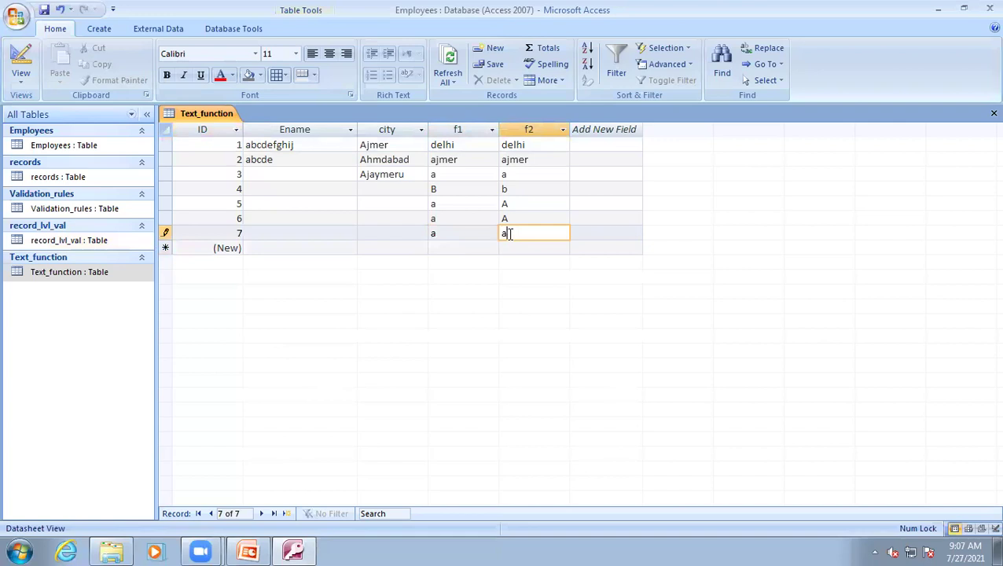
Step: Try to add a record with "a" in f1 and "A" in f2, review the validation message and dismiss it
click(463, 247)
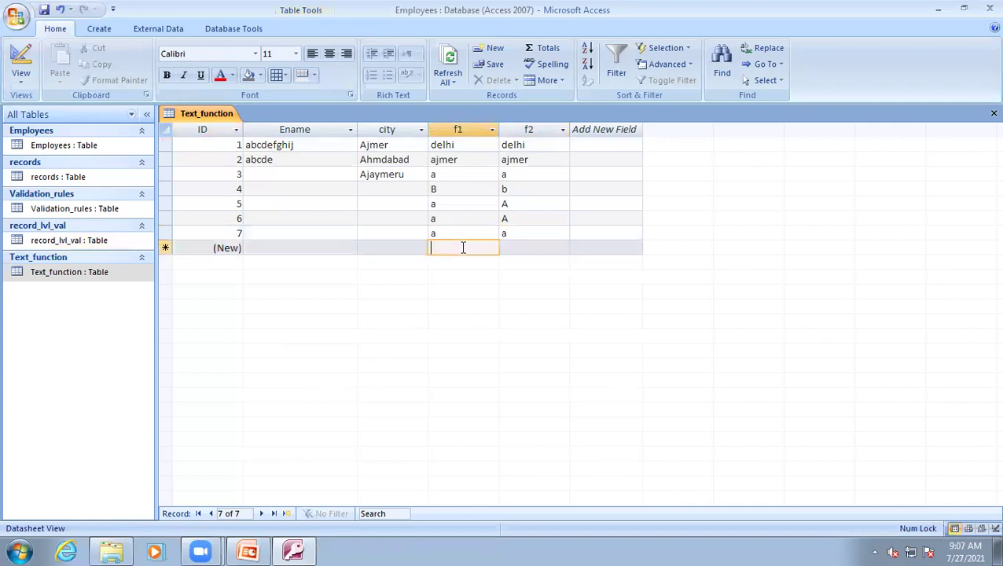
text(a)
key(Tab)
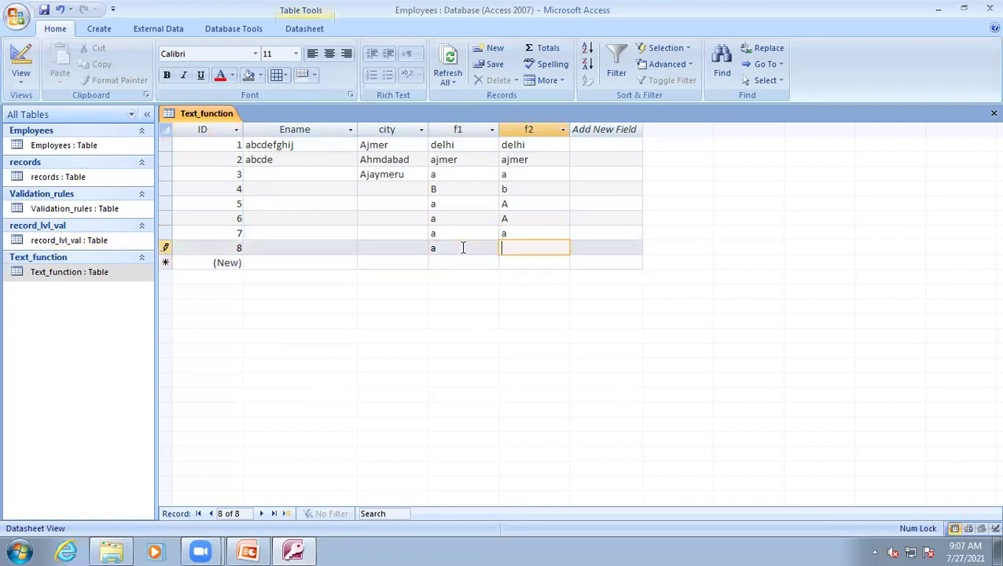
text(A)
key(Caps_Lock)
click(454, 267)
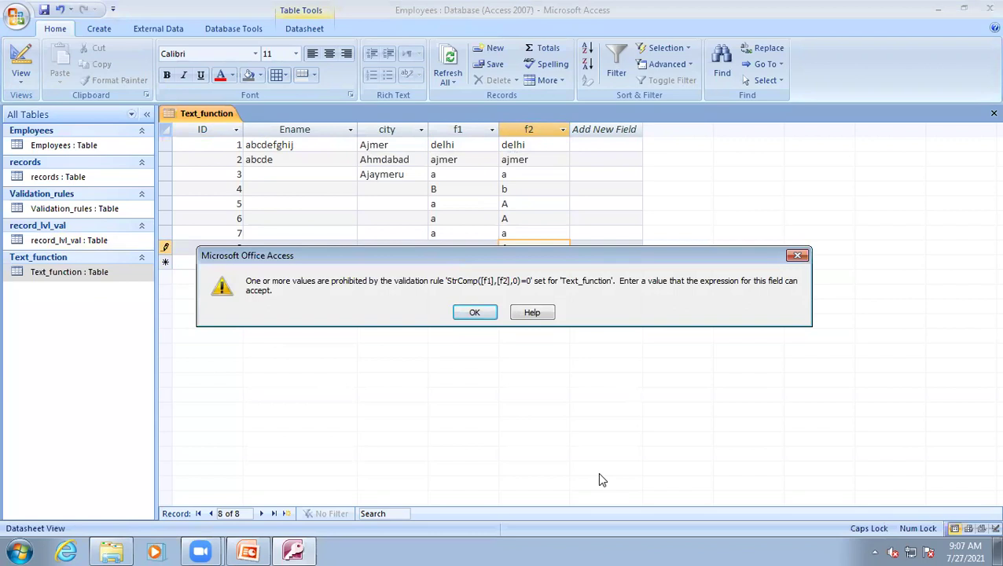
drag(375, 263, 410, 335)
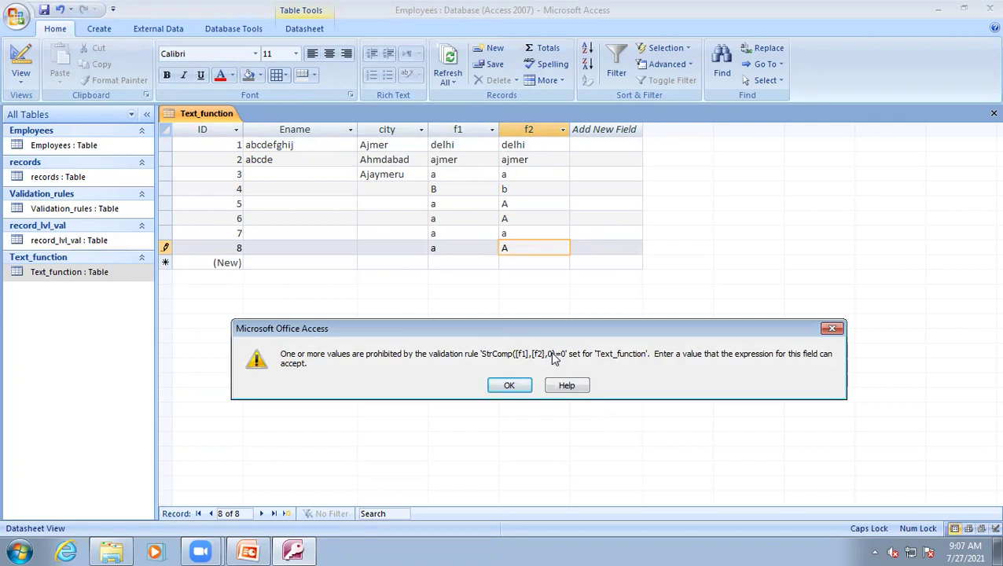
key(Caps_Lock)
click(509, 385)
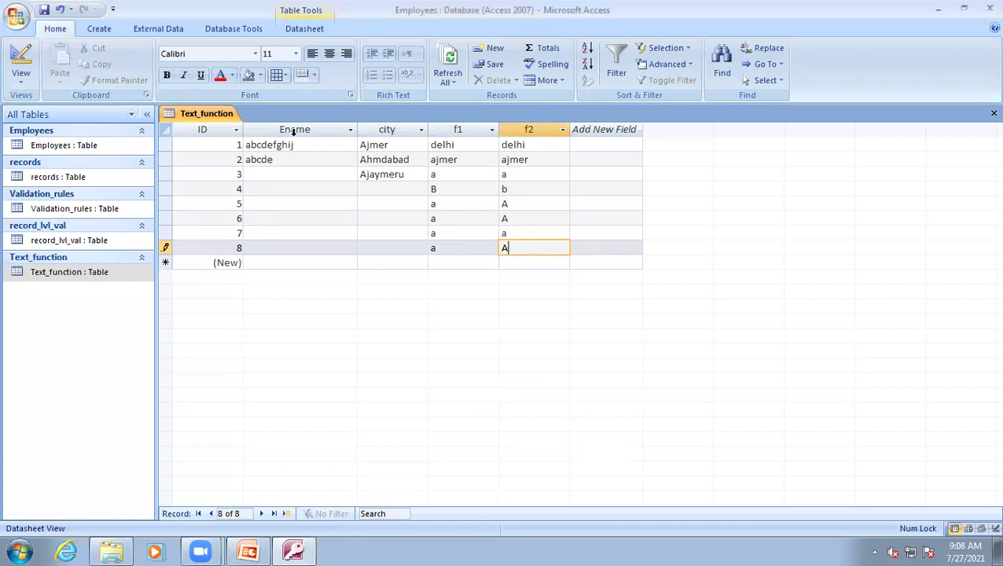
click(21, 61)
click(474, 312)
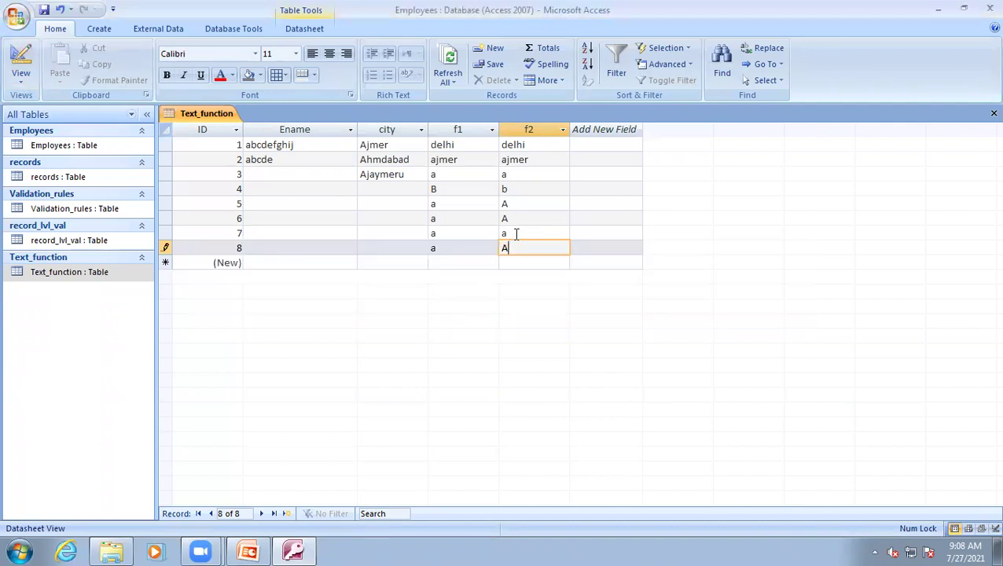
Step: Change f2 of record 8 to lowercase "a" and commit the record
key(BackSpace)
text(a)
click(459, 263)
Step: Remove the compare argument so the table's validation rule reads StrComp([f1],[f2])=0, and return to datasheet view
click(21, 61)
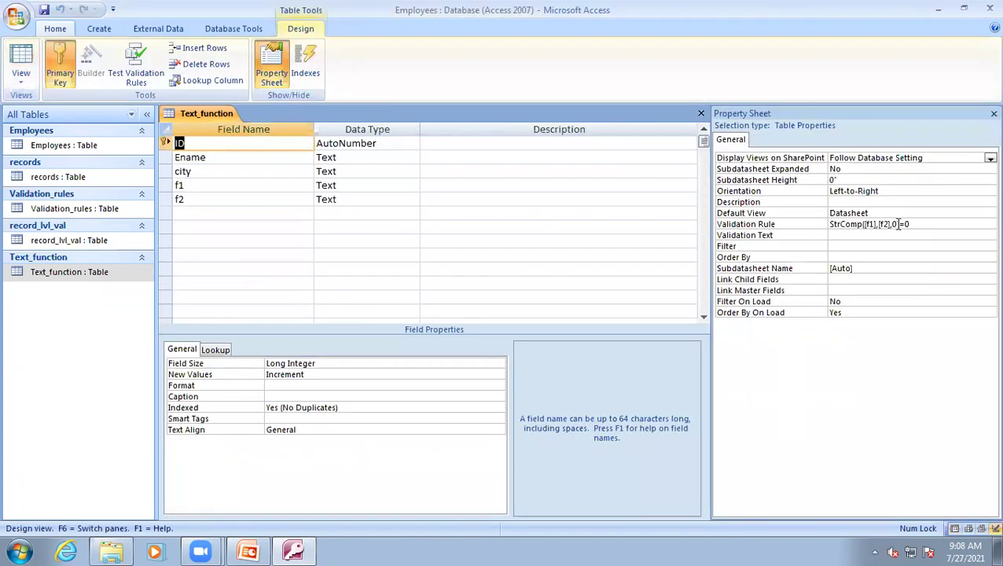
click(901, 224)
key(BackSpace)
key(BackSpace)
key(BackSpace)
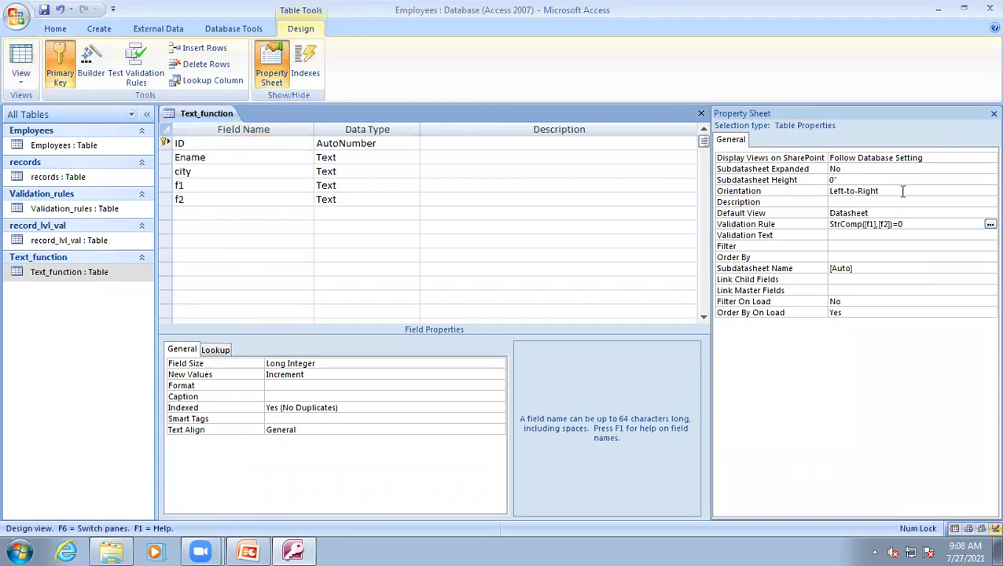
click(881, 224)
text())
click(22, 66)
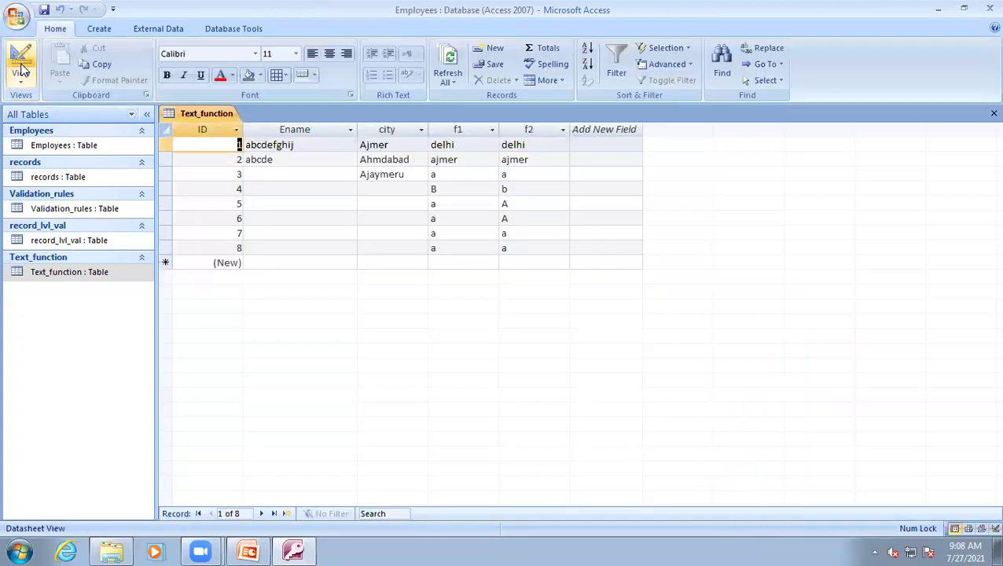
Step: Try to add a record with "b" in f1 and "a" in f2, and dismiss the validation message
click(452, 262)
text(b)
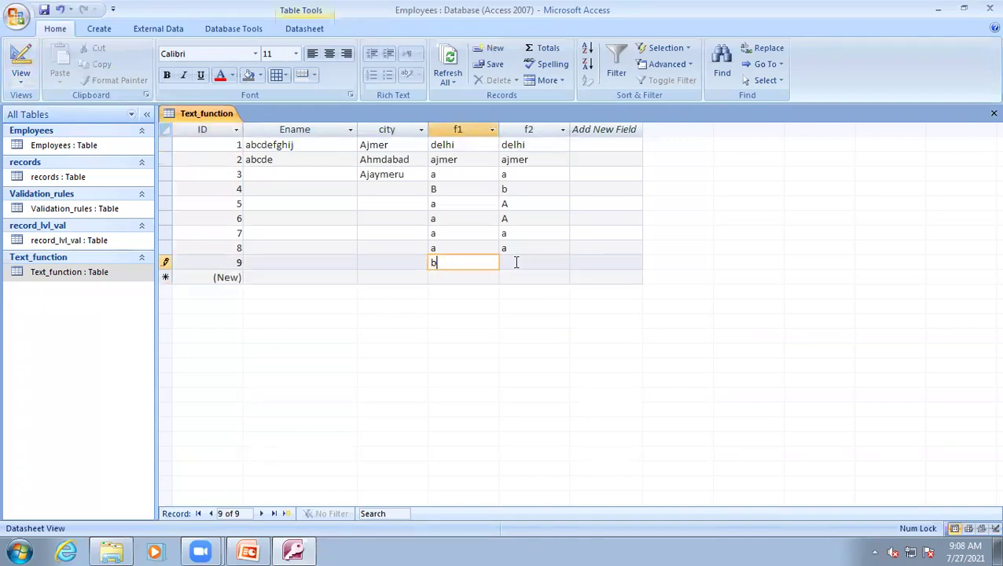
click(516, 263)
text(A)
click(446, 280)
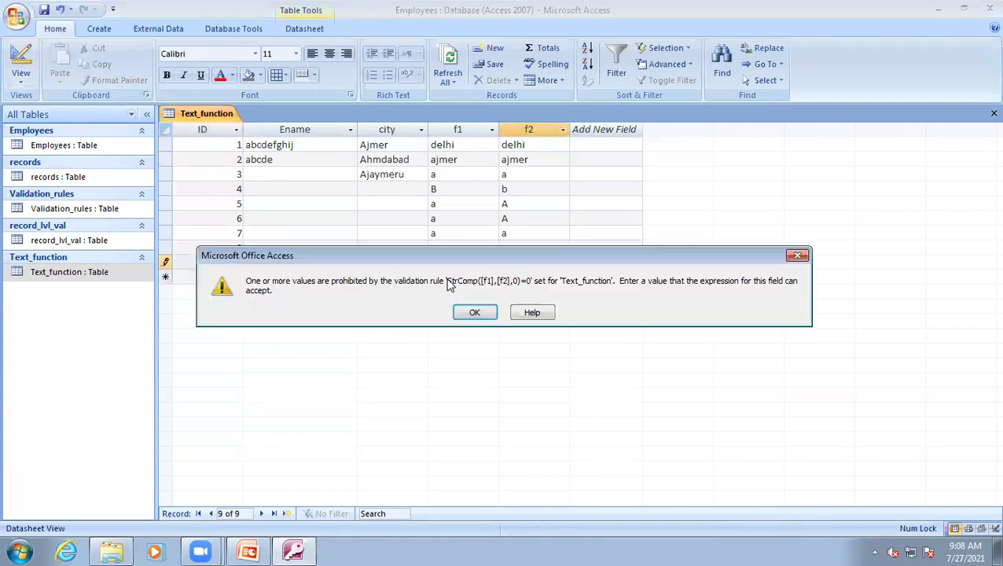
click(475, 314)
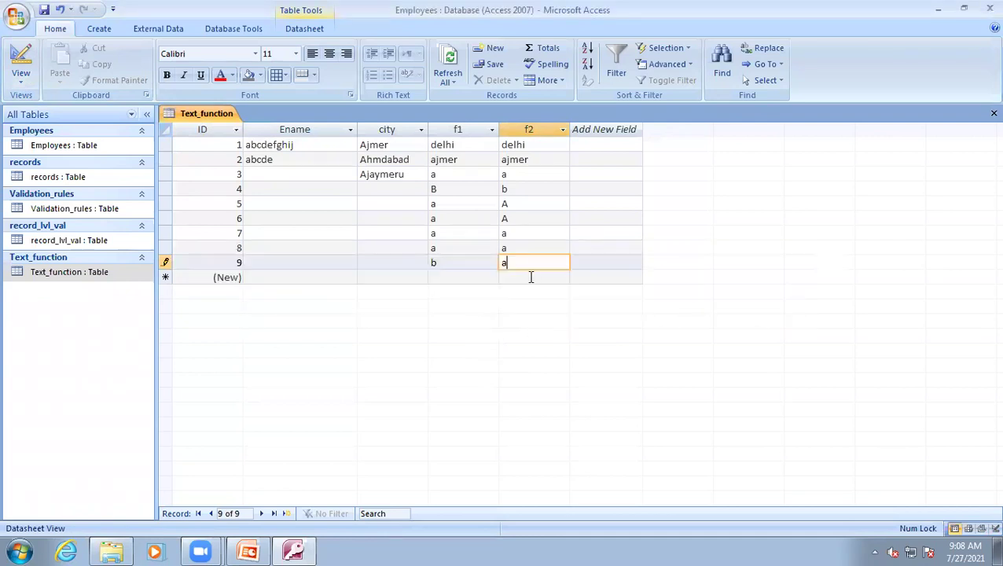
Step: Retry committing record 9, dismiss the validation messages, and change its f2 value to "b"
click(469, 279)
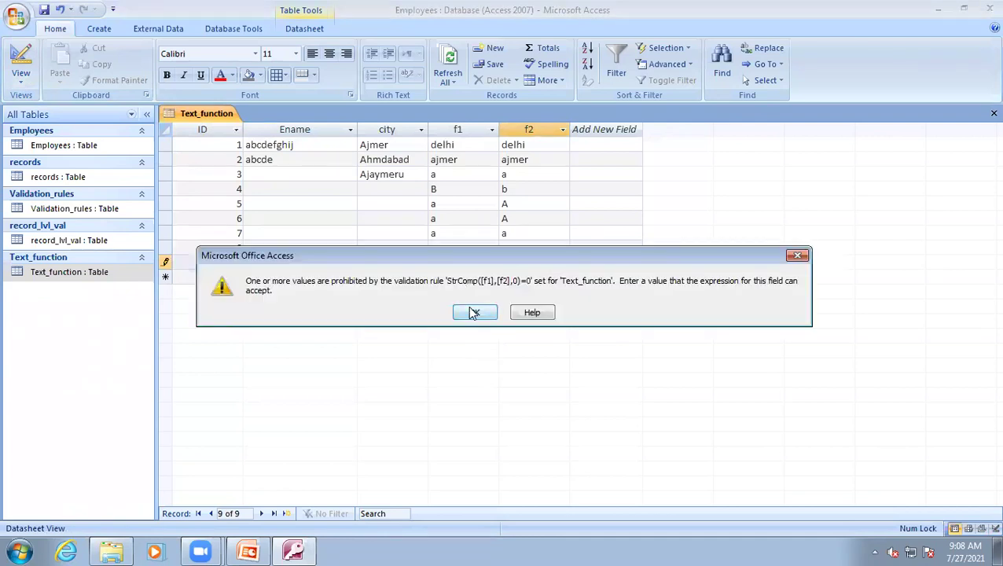
click(472, 312)
click(17, 60)
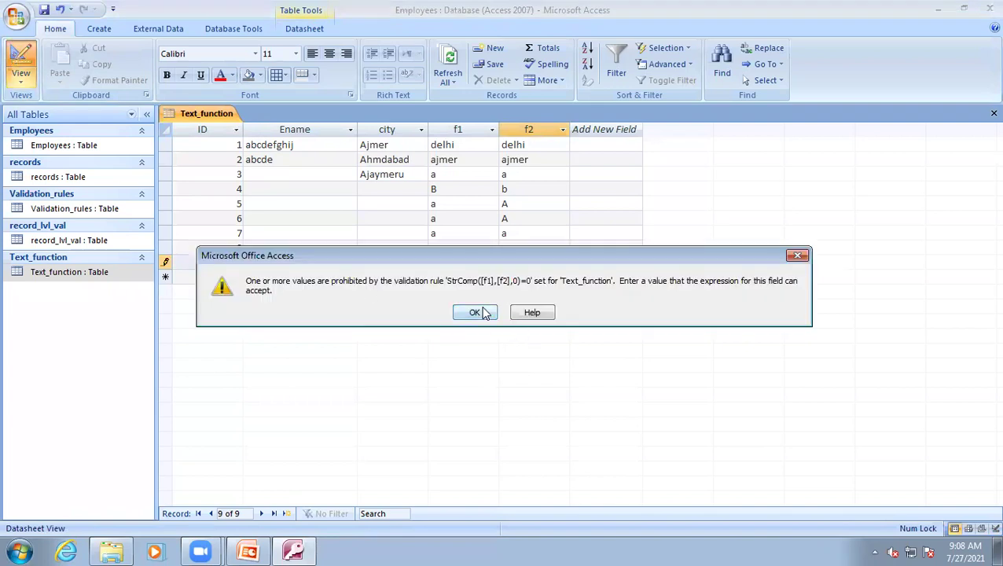
click(476, 312)
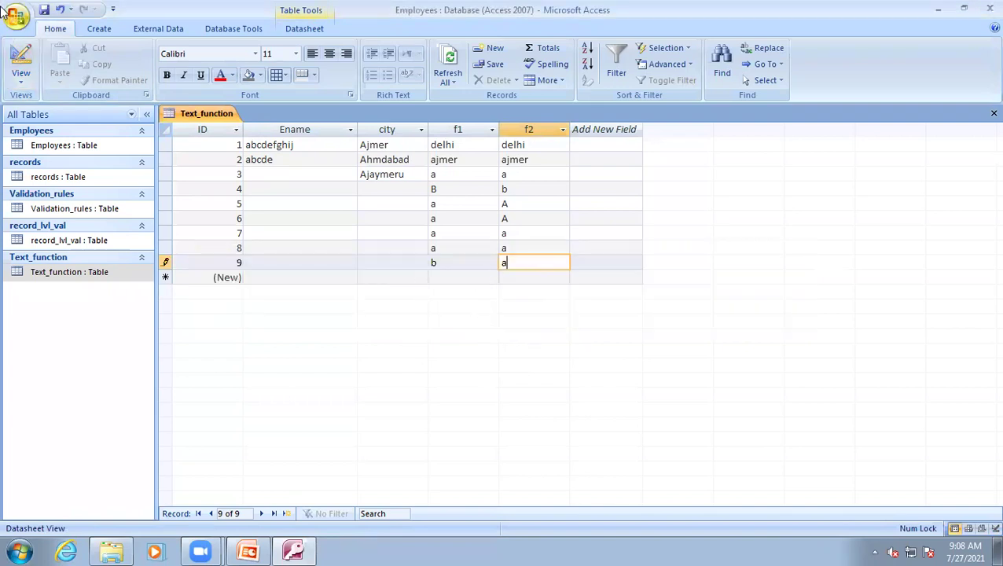
click(470, 273)
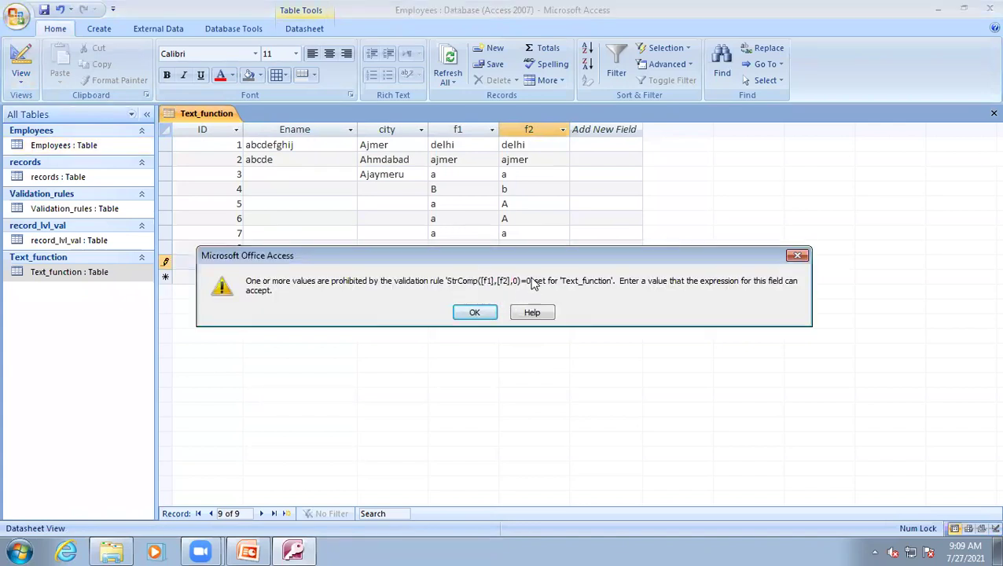
click(475, 312)
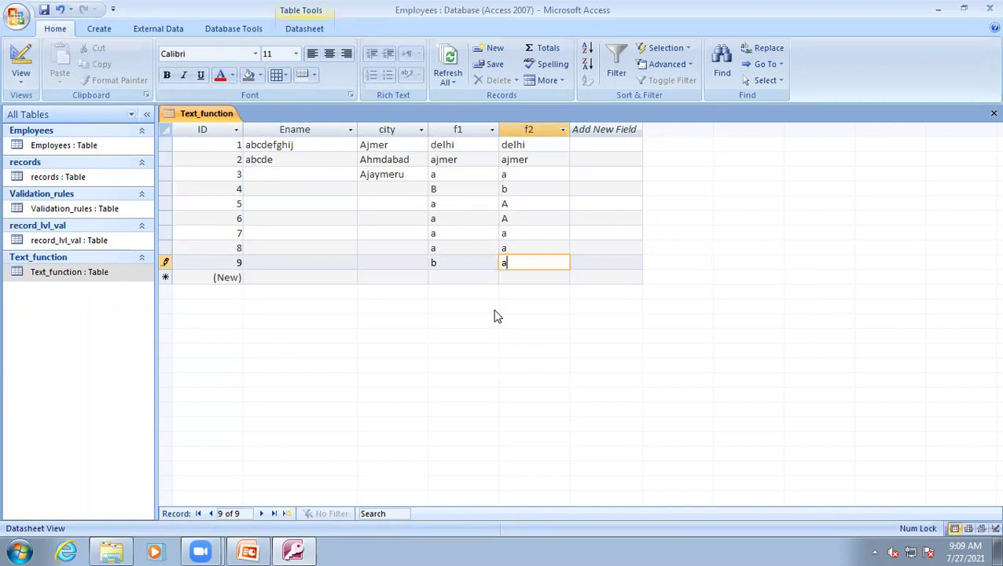
text(b)
Step: Save the table design with the validation rule StrComp([f1],[f2])=1 and return to datasheet view
click(19, 48)
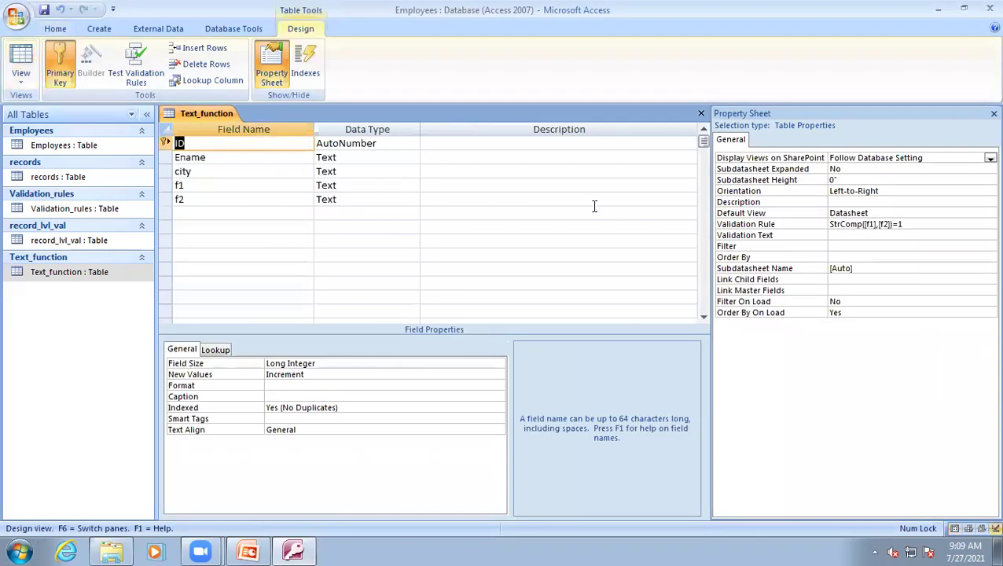
click(862, 224)
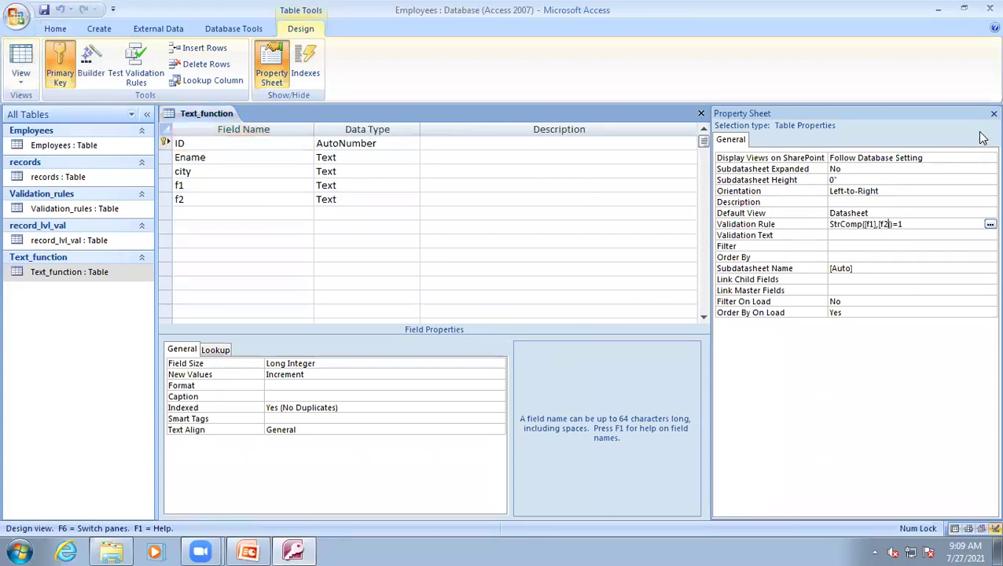
key(ctrl+s)
click(21, 62)
Step: Add a new record with lowercase "b" in f1 and lowercase "a" in f2
click(448, 278)
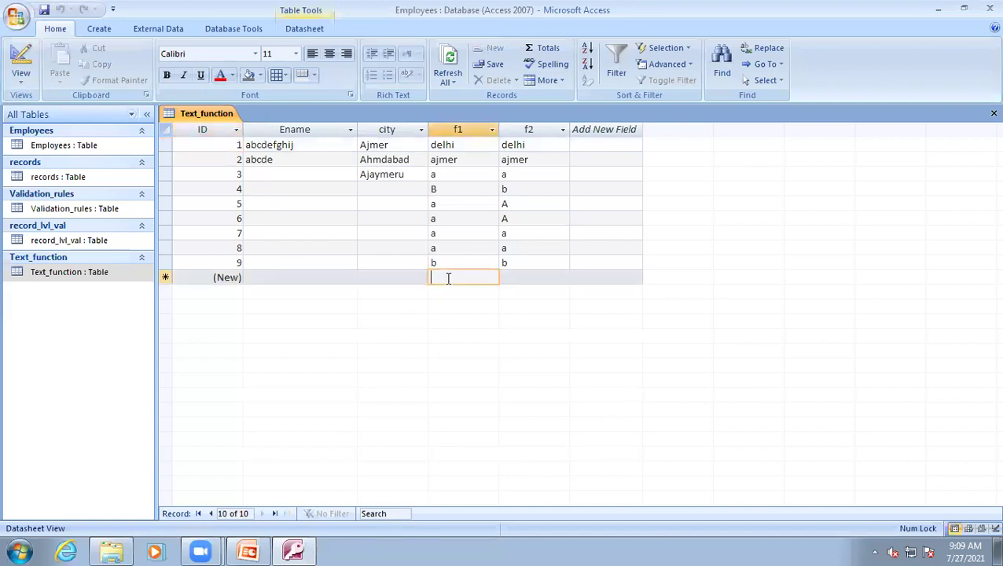
text(b)
key(Tab)
text(a)
key(Tab)
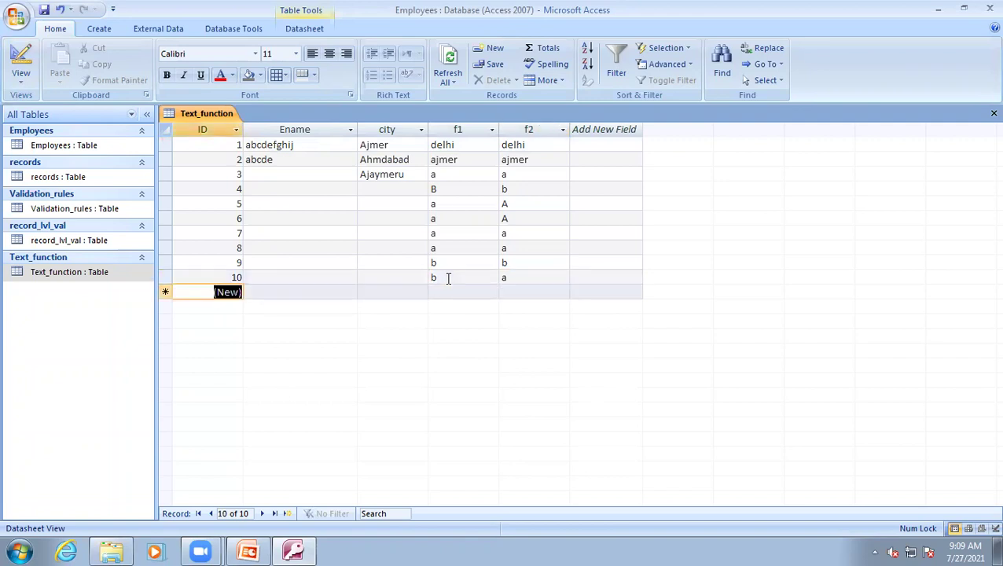
Step: Try to add a record with "a" in f1 and "b" in f2, compare it with the validation message and dismiss the message
click(441, 293)
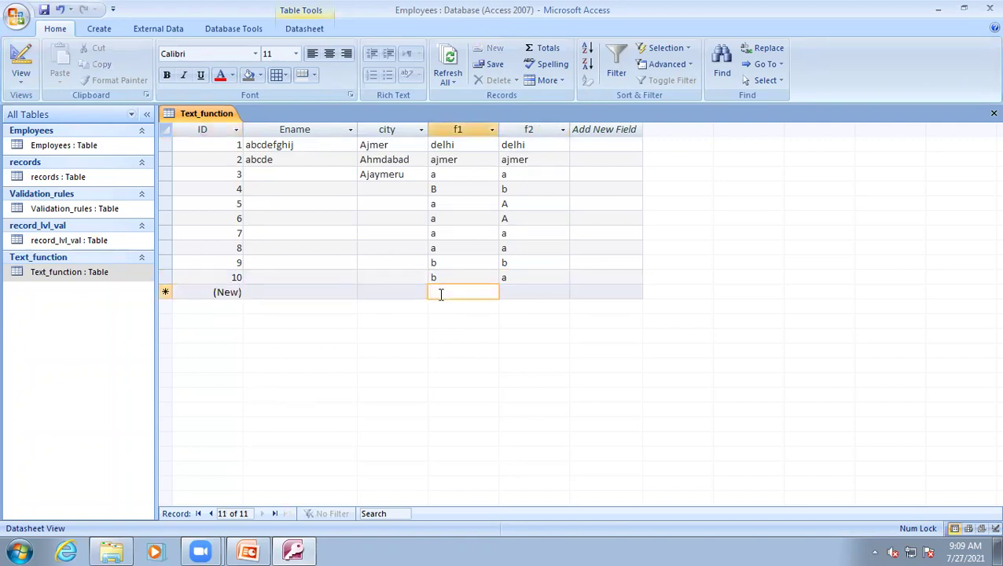
text(a)
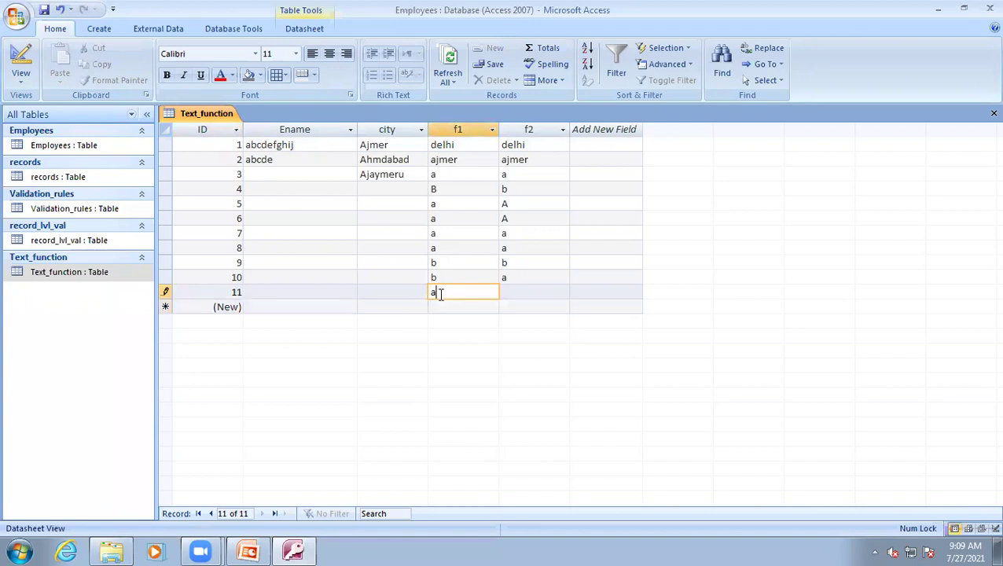
key(Tab)
text(b)
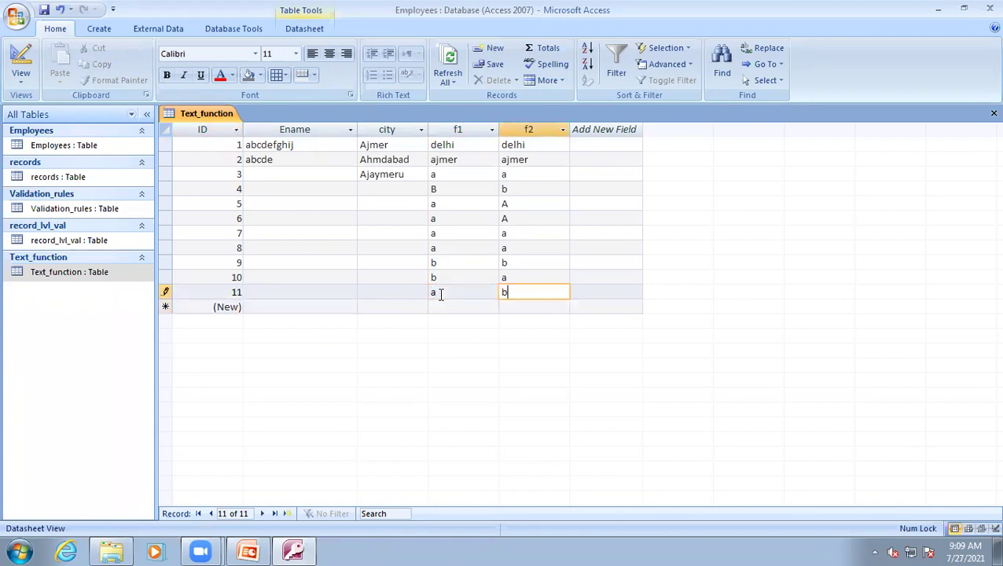
click(453, 309)
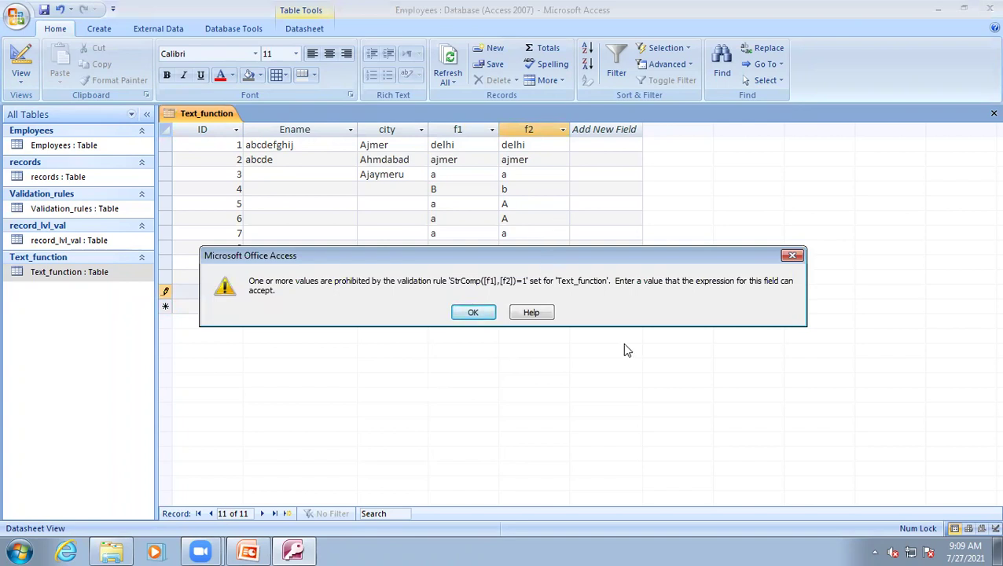
drag(724, 259, 735, 346)
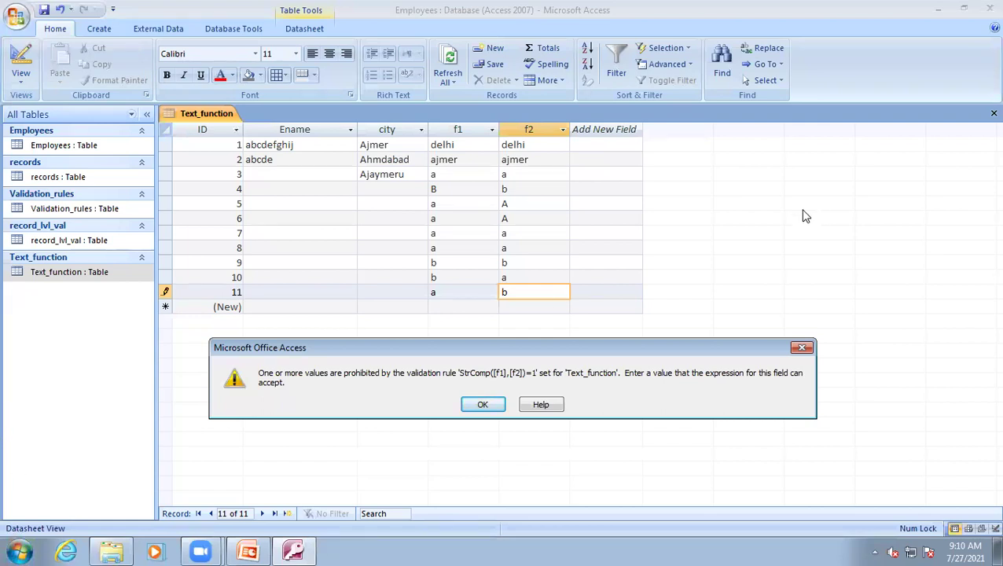
click(450, 303)
click(522, 291)
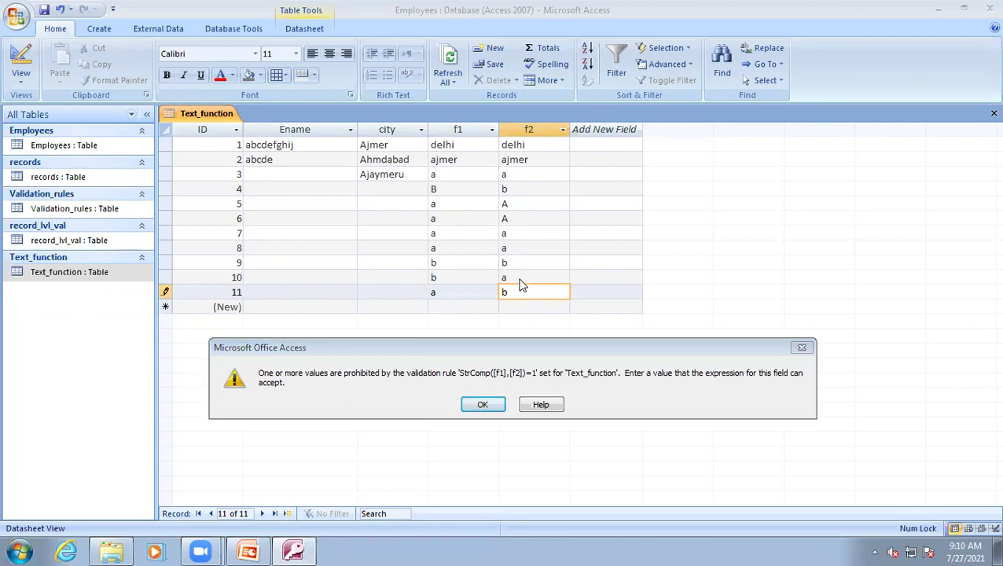
click(485, 405)
Step: Replace the values of record 11 with uppercase "A" in f1 and uppercase "B" in f2
click(506, 297)
key(BackSpace)
click(460, 292)
key(BackSpace)
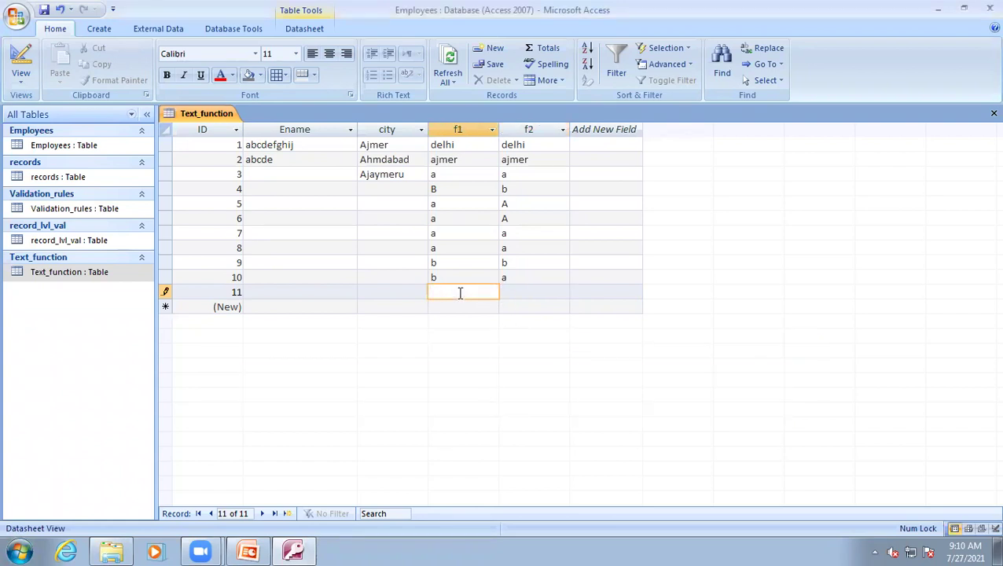
text(A)
key(Tab)
text(B)
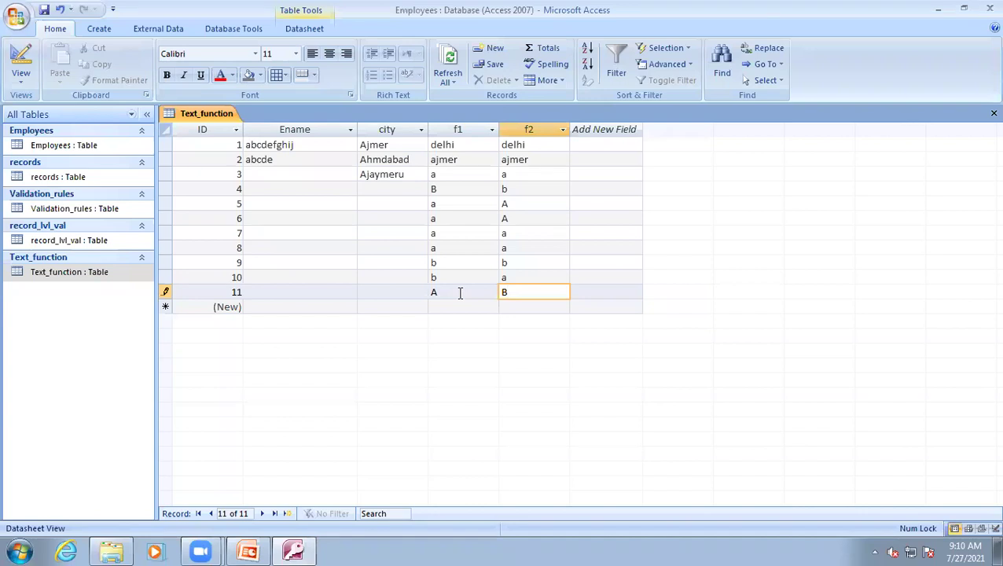
Step: Change record 11 to uppercase "B" in f1 and uppercase "A" in f2, and commit the record
click(462, 293)
key(BackSpace)
text(B)
key(Tab)
text(A)
click(454, 306)
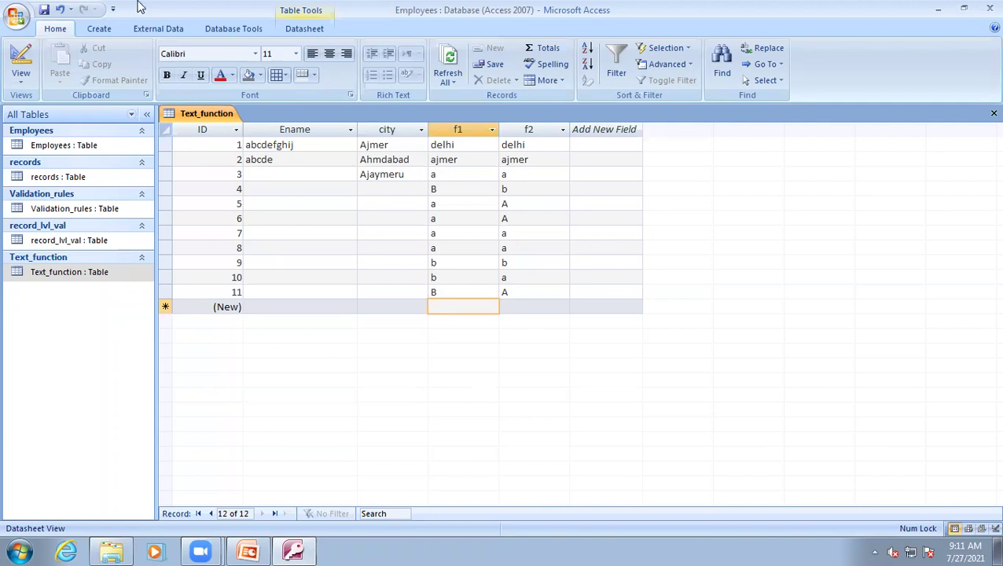
Step: Open the table's design view, switch to PowerPoint, and review the Trim slide and the StrComp return-value and syntax slides
click(21, 61)
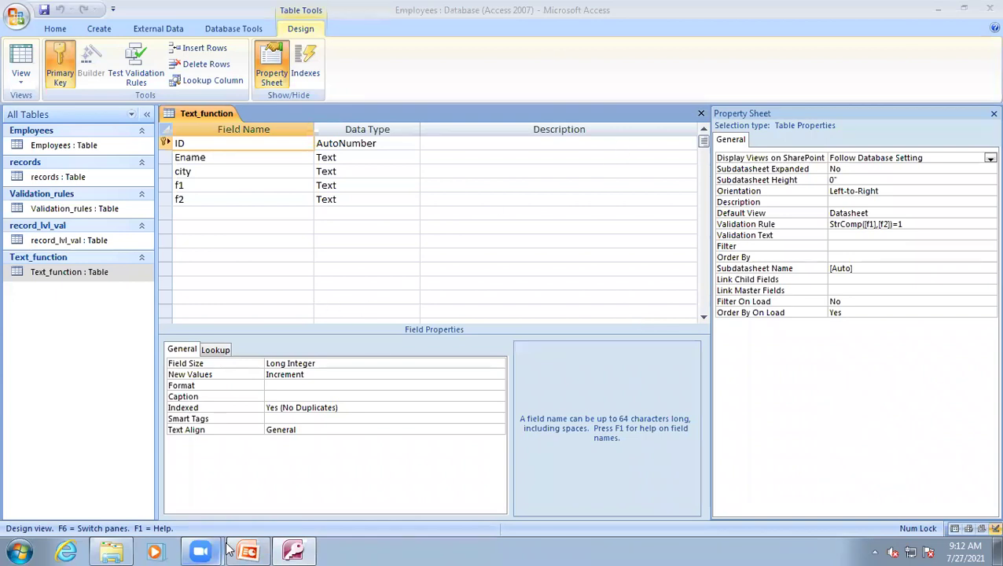
click(256, 550)
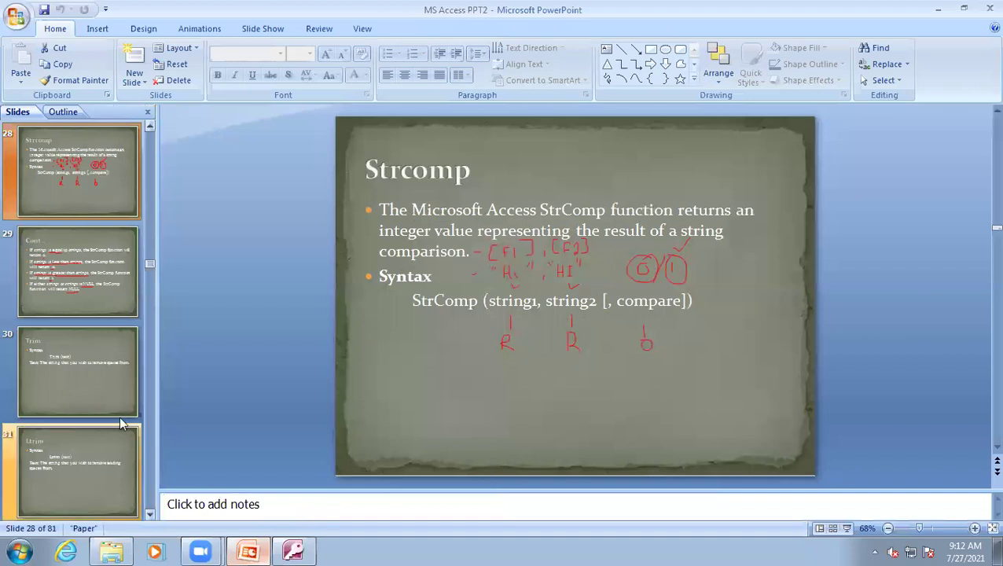
click(90, 376)
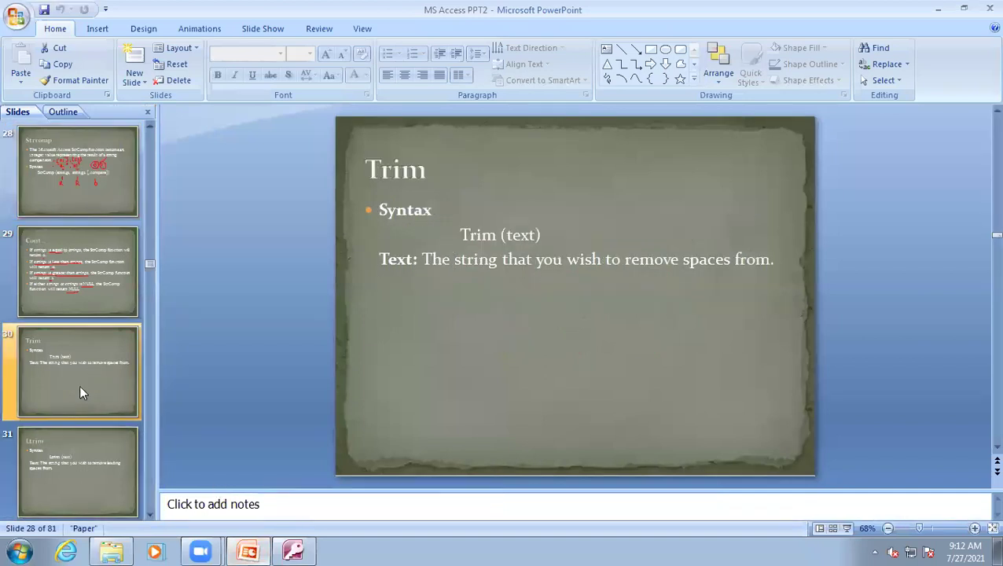
click(89, 300)
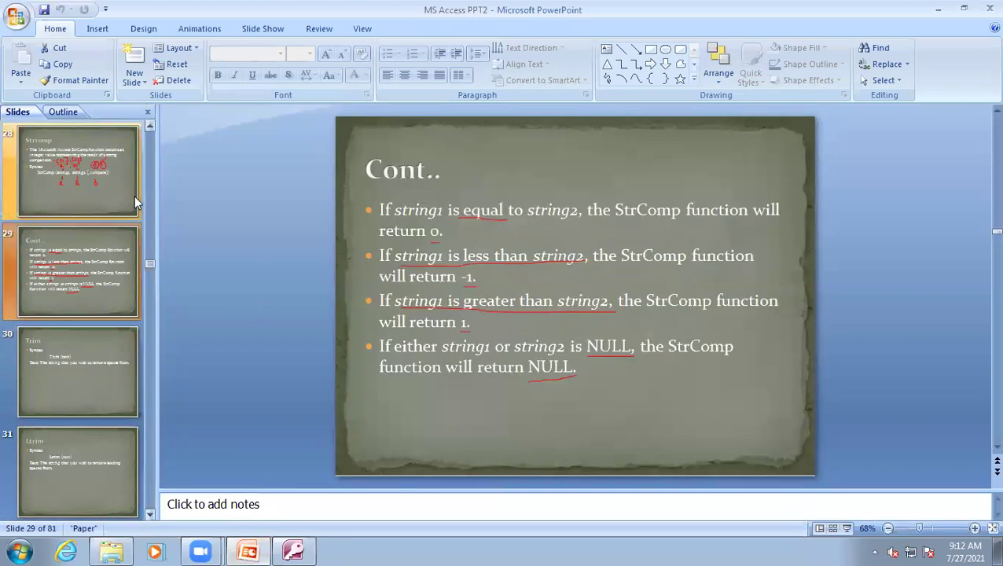
click(109, 194)
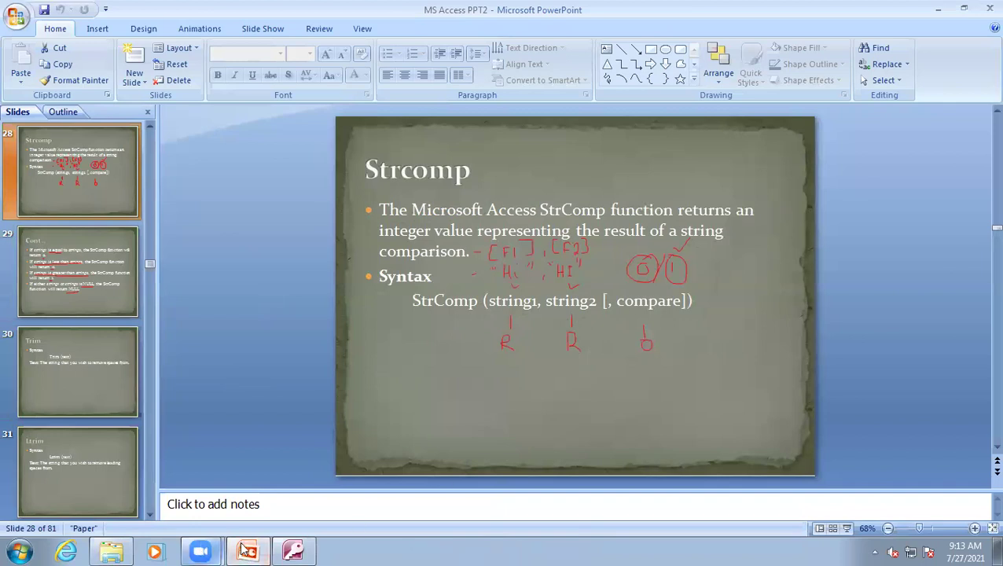
Step: Switch back to Access, add a Text field named name2 to the Text_function table, save it and return to datasheet view
click(292, 551)
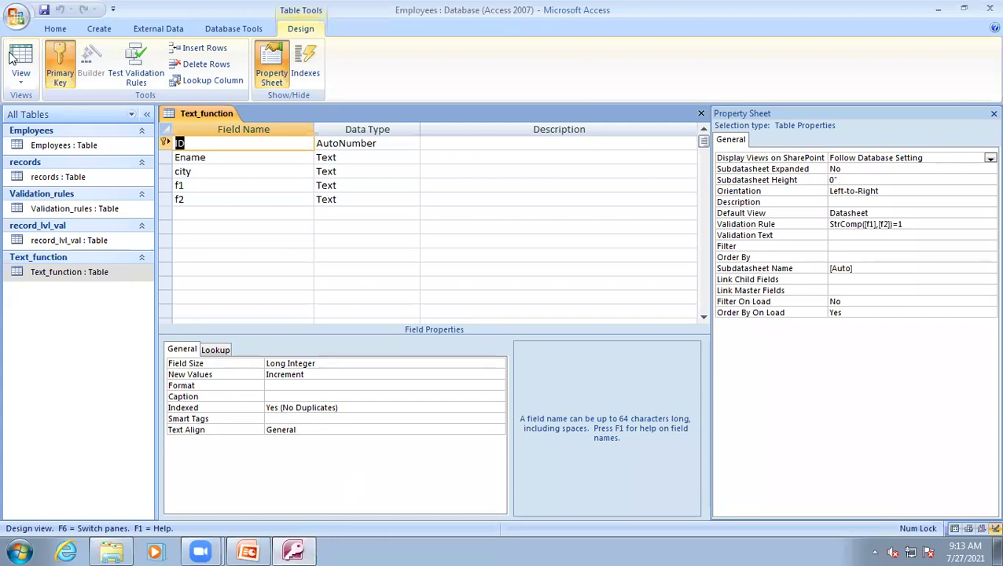
click(10, 57)
click(590, 149)
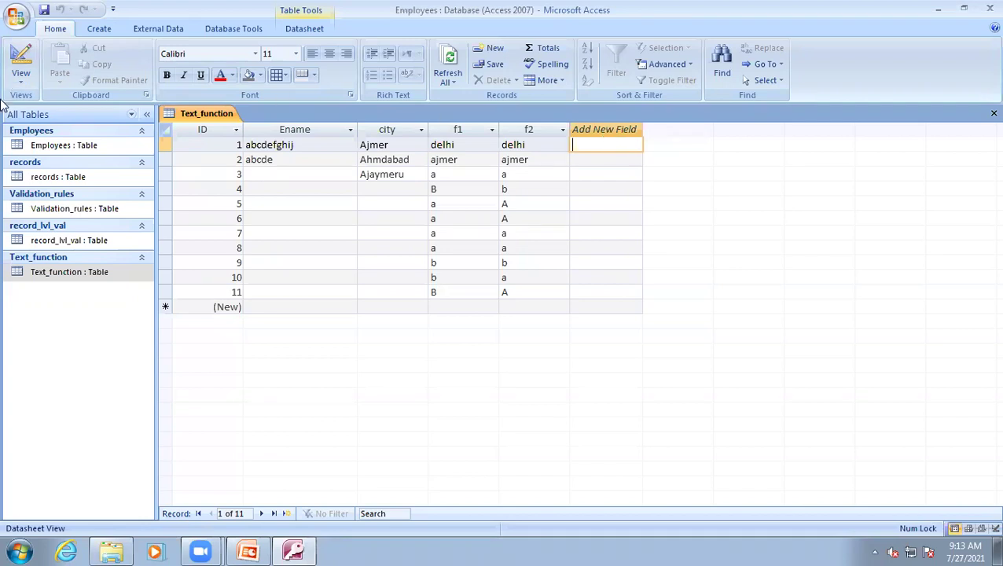
click(21, 59)
click(194, 213)
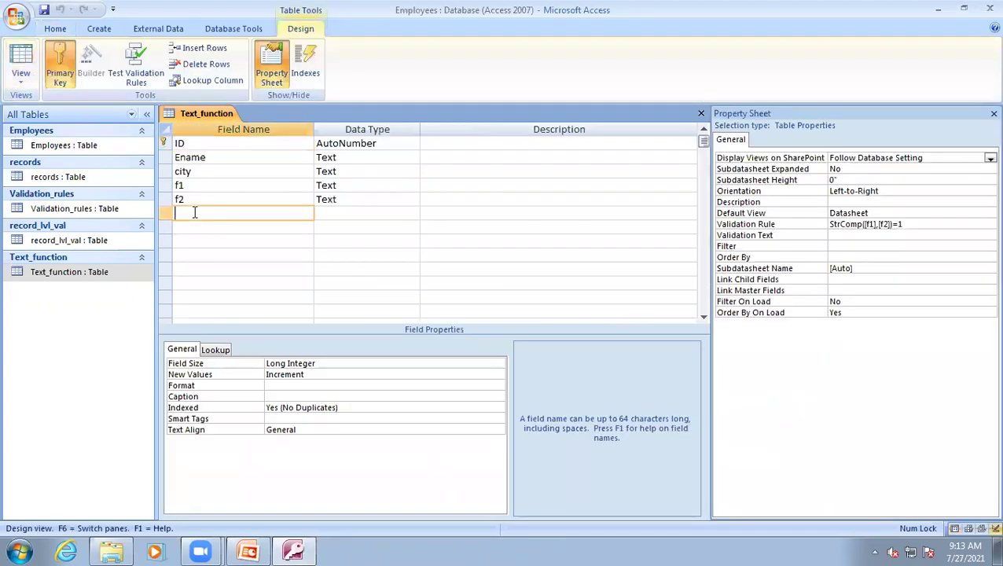
text(name2)
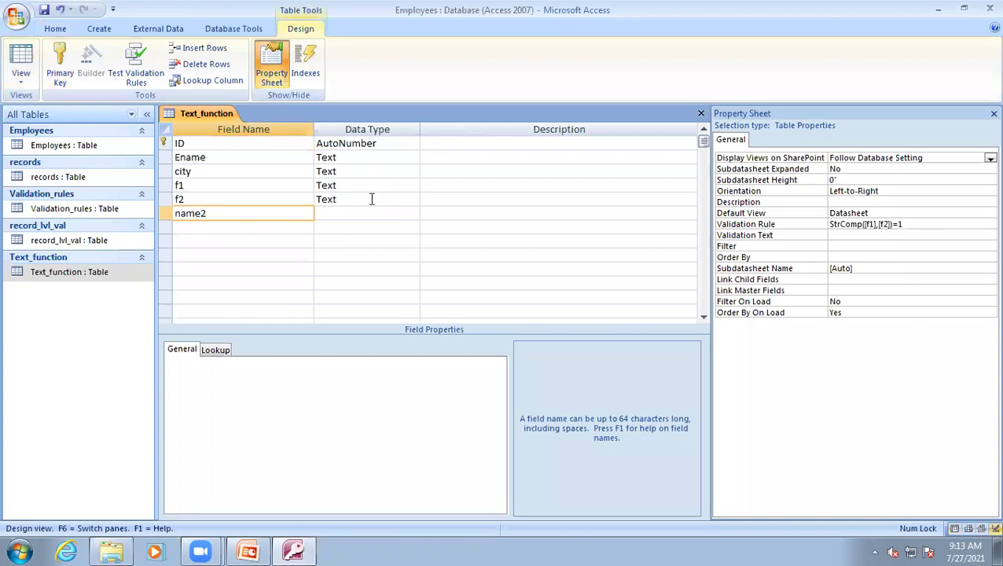
click(349, 212)
click(22, 57)
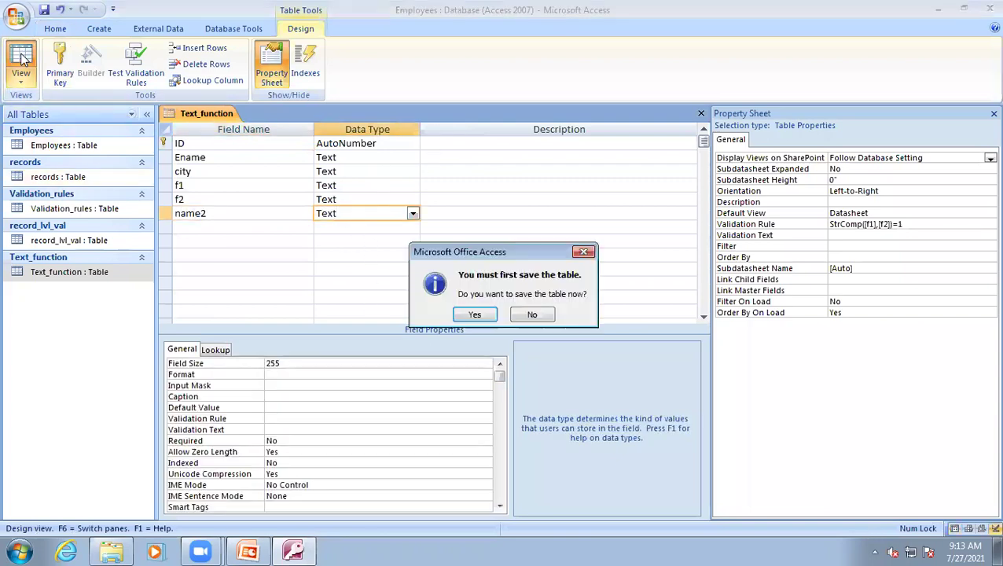
click(469, 317)
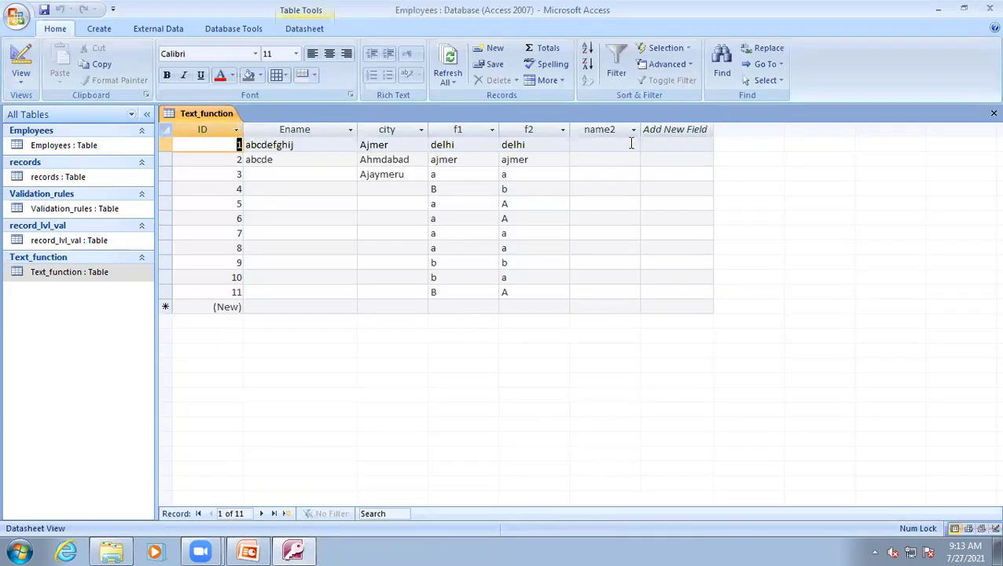
Step: Enter the sample text "hfjh" in name2 of the first record and clear it
click(595, 150)
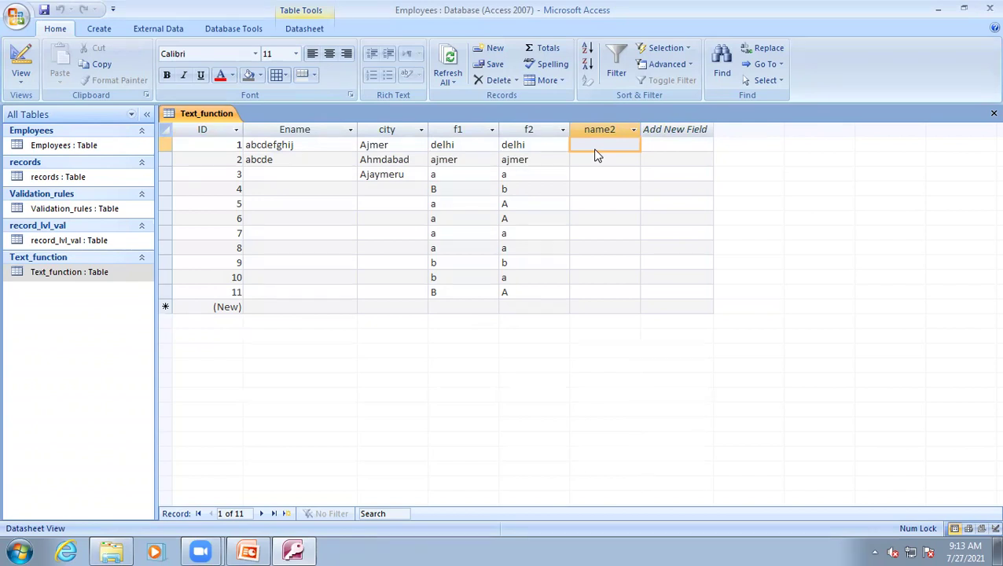
text(hjhj)
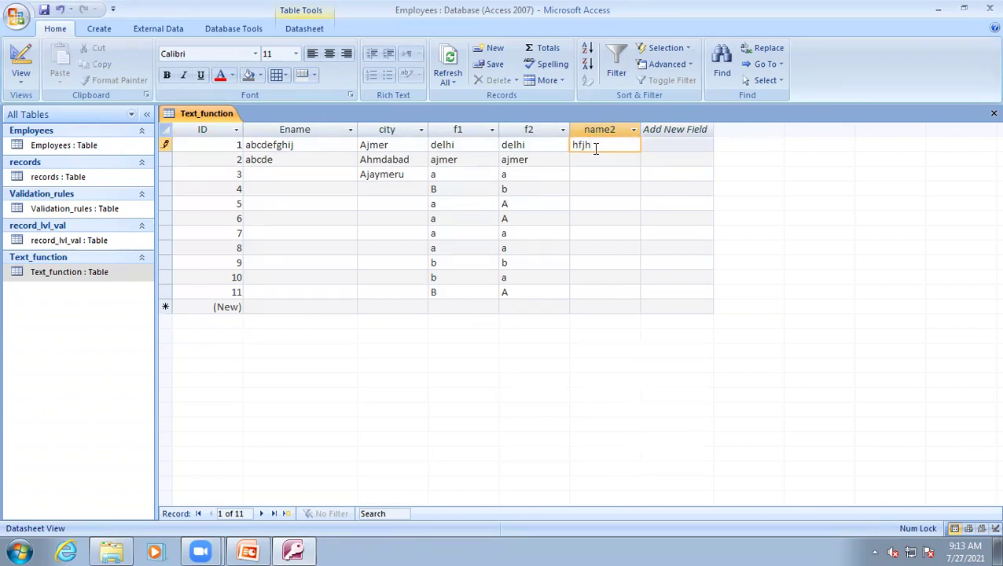
key(BackSpace)
key(BackSpace)
key(BackSpace)
key(BackSpace)
Step: Enter the mixed-case sample text "ASASgf" in name2 of the first record and clear it
key(Caps_Lock)
text(ASAS)
key(Caps_Lock)
text(gf)
key(BackSpace)
key(BackSpace)
key(BackSpace)
key(BackSpace)
key(BackSpace)
key(BackSpace)
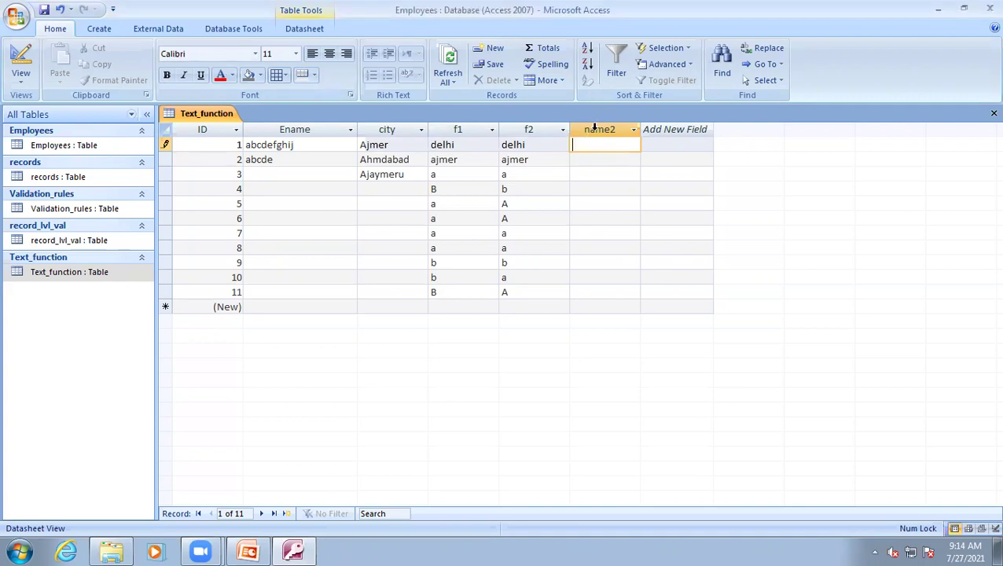
Step: Try to enter "GFH" in name2 of the first record and leave the datasheet, and discard the entry
key(Caps_Lock)
text(GFH)
click(22, 71)
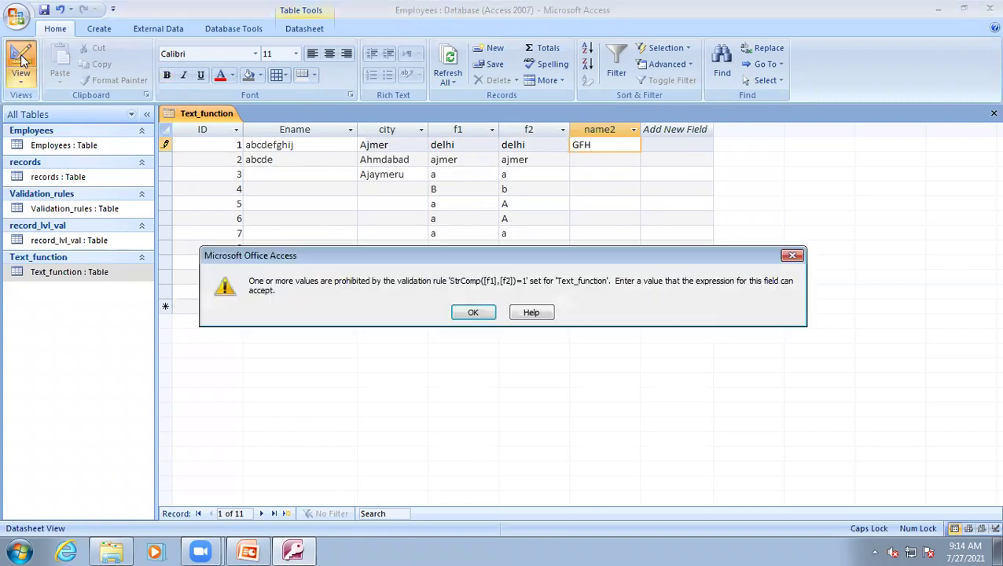
click(473, 313)
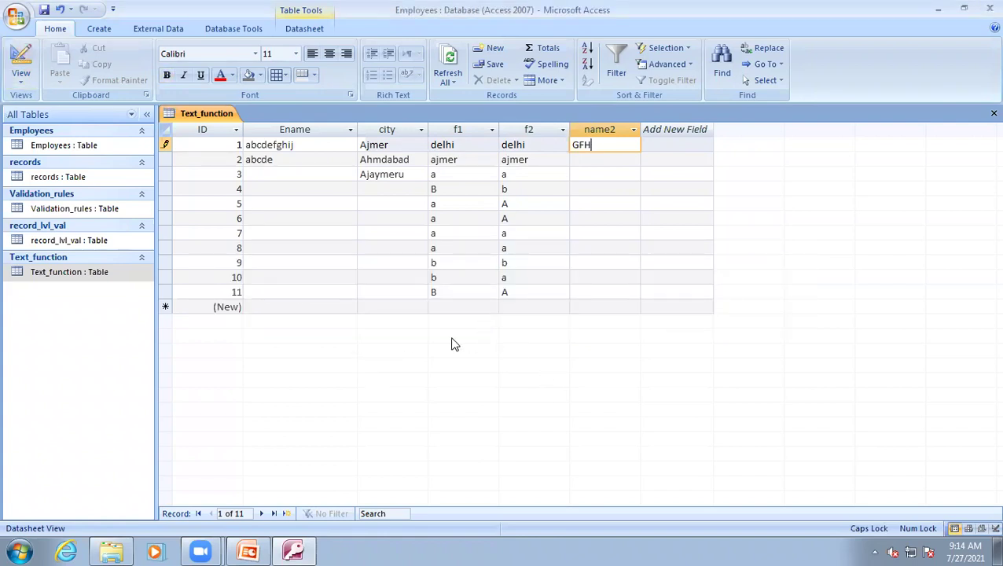
click(21, 71)
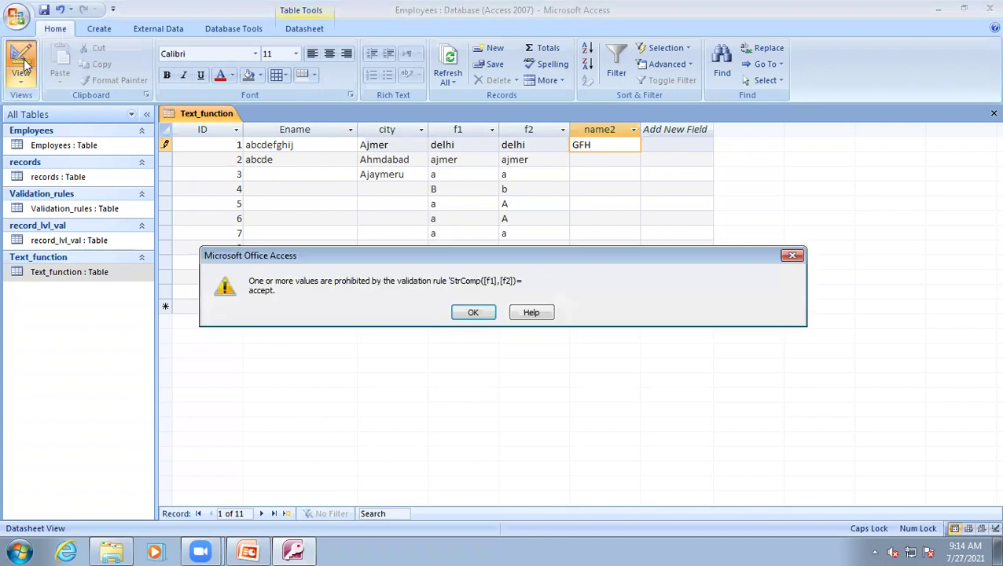
click(473, 313)
click(511, 295)
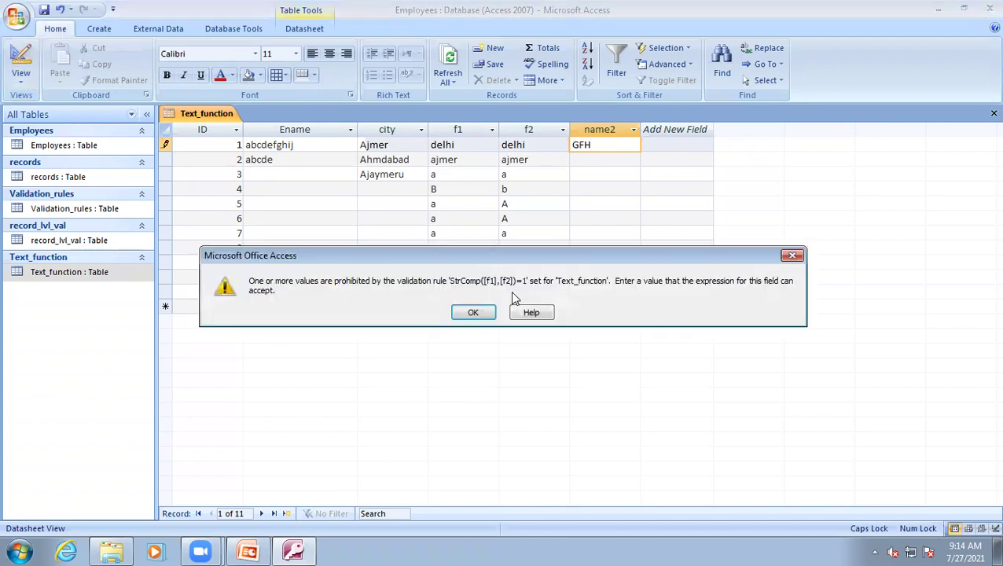
click(472, 313)
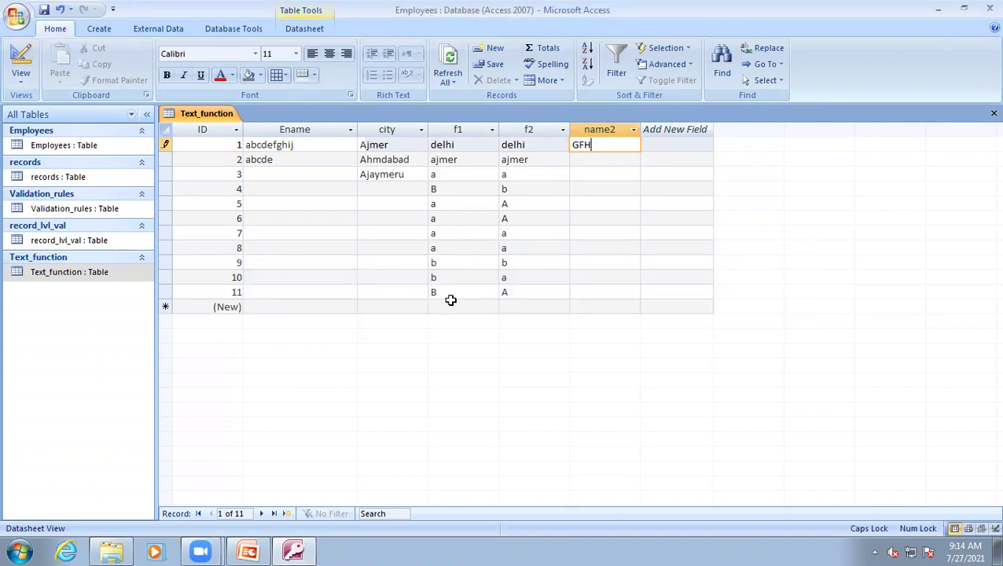
click(451, 302)
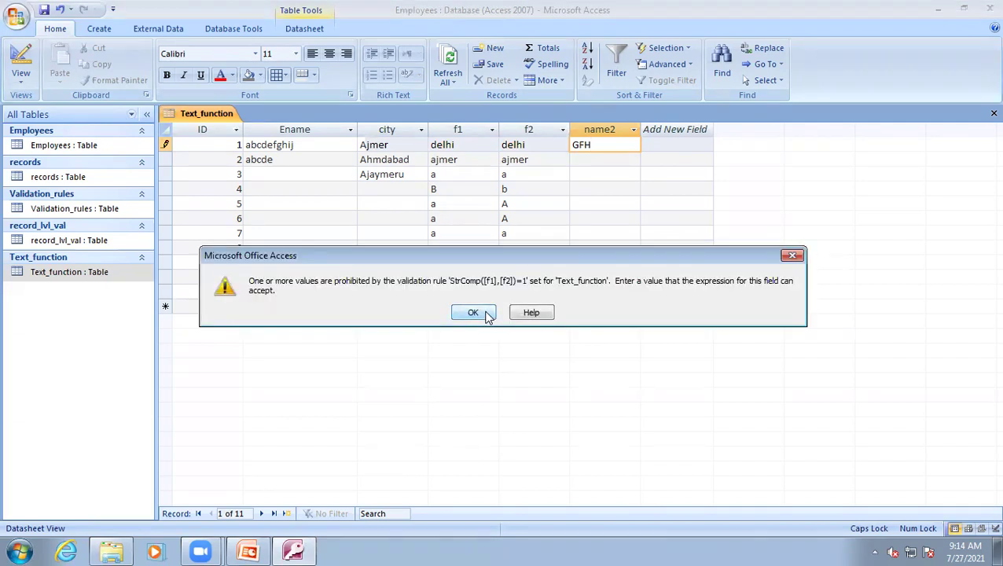
click(484, 313)
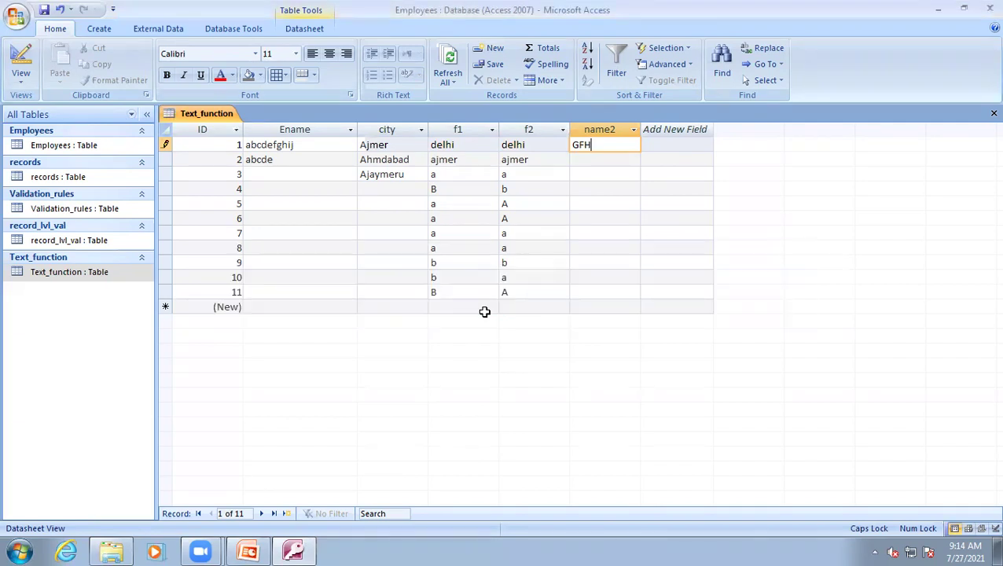
click(19, 60)
click(476, 312)
key(Escape)
Step: Remove the table-level StrComp validation rule from Text_function and return to datasheet view
click(17, 59)
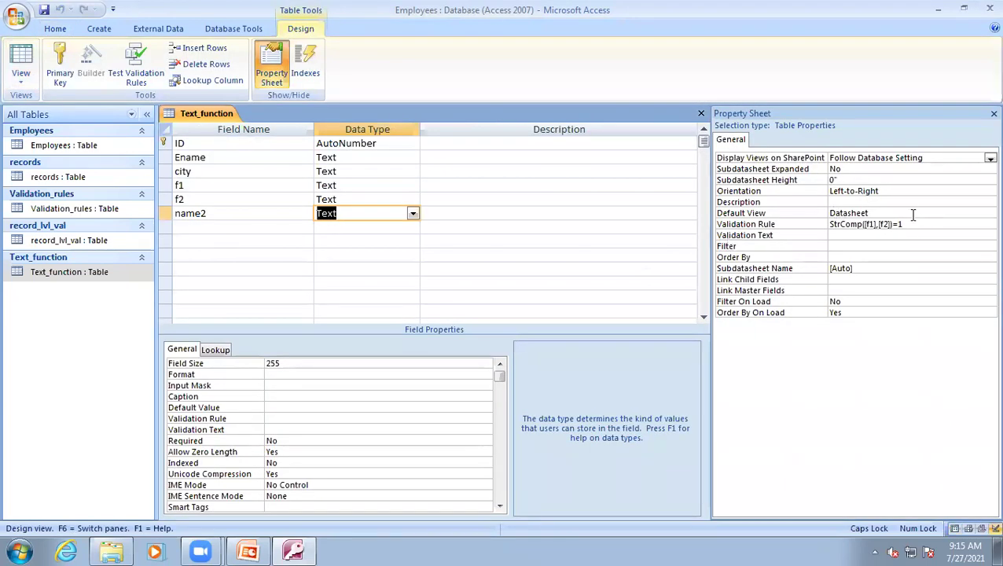
click(911, 224)
click(774, 224)
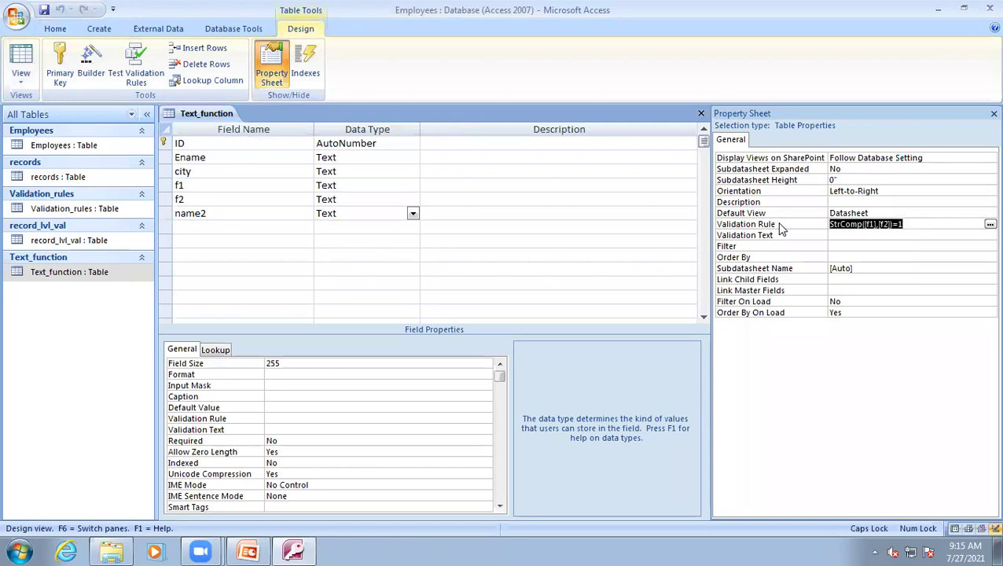
key(Delete)
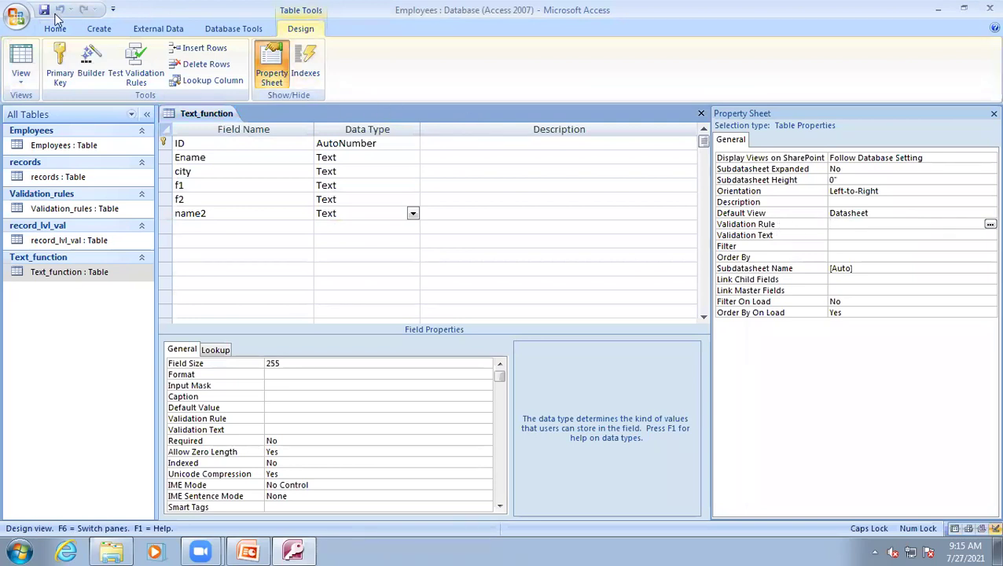
click(11, 47)
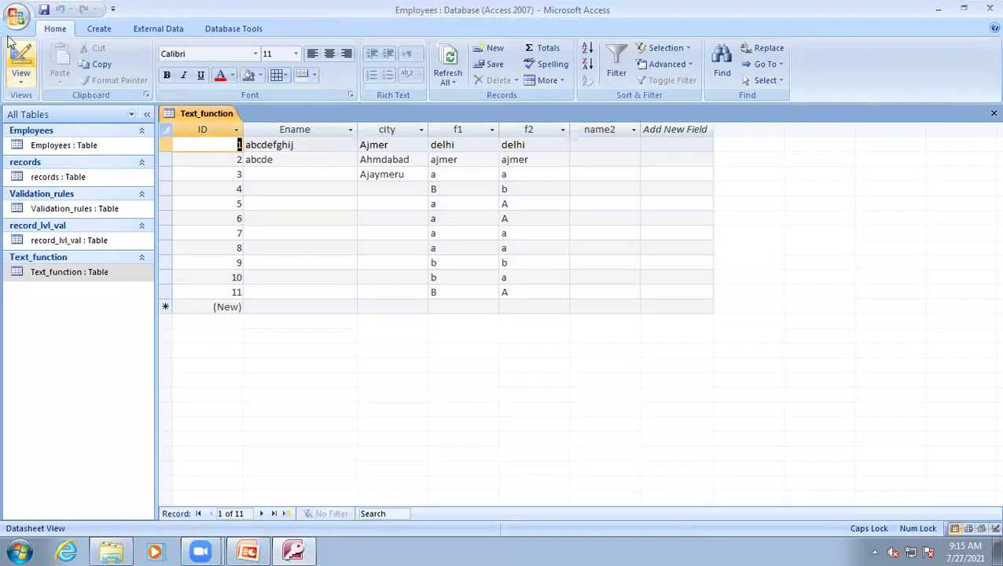
Step: Enter the uppercase sample text "UIU" in name2 of the first record and commit the record
click(610, 143)
text(UIU)
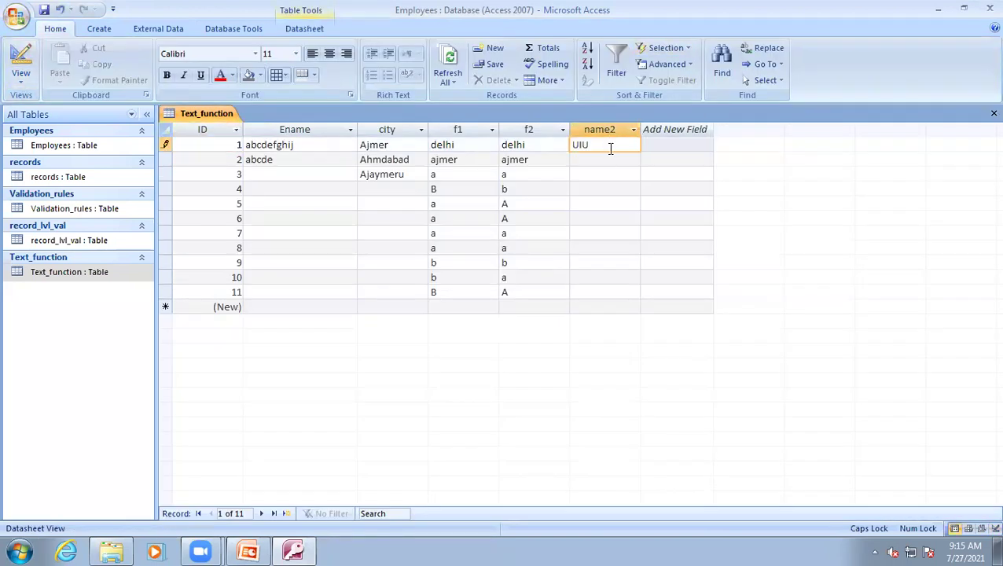
key(Down)
click(610, 158)
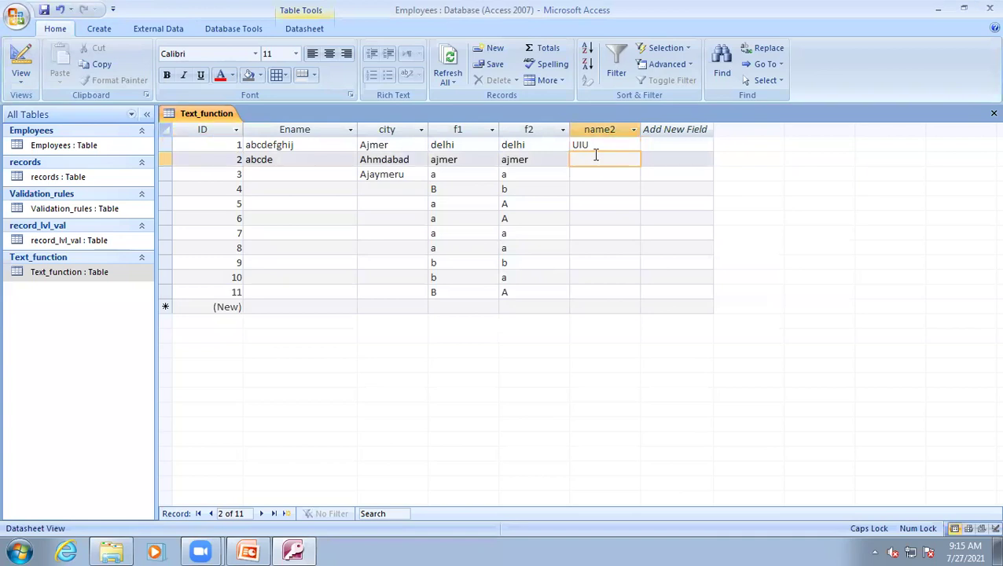
Step: Set the name2 field's Format property to < and return to datasheet view
click(21, 59)
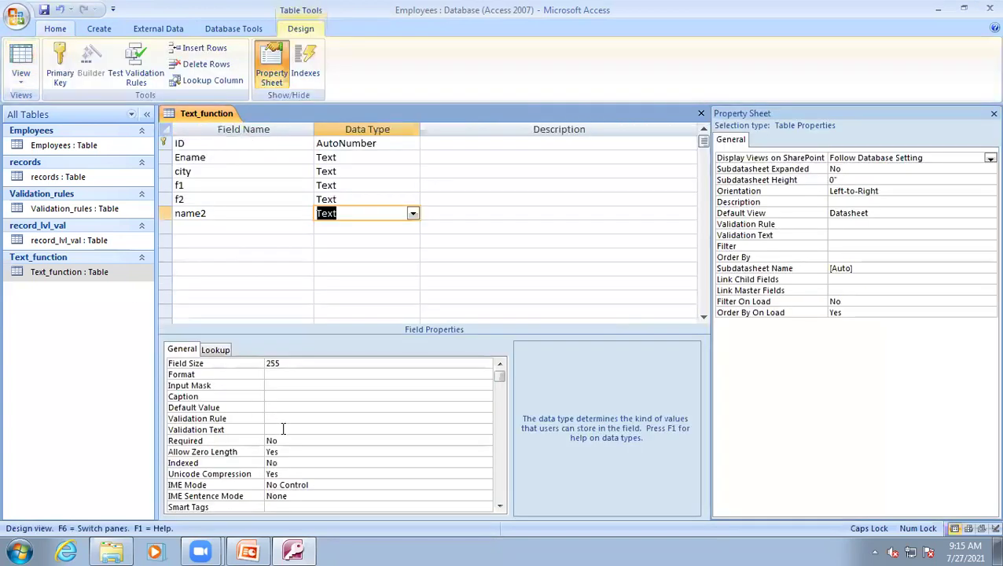
click(266, 385)
click(272, 376)
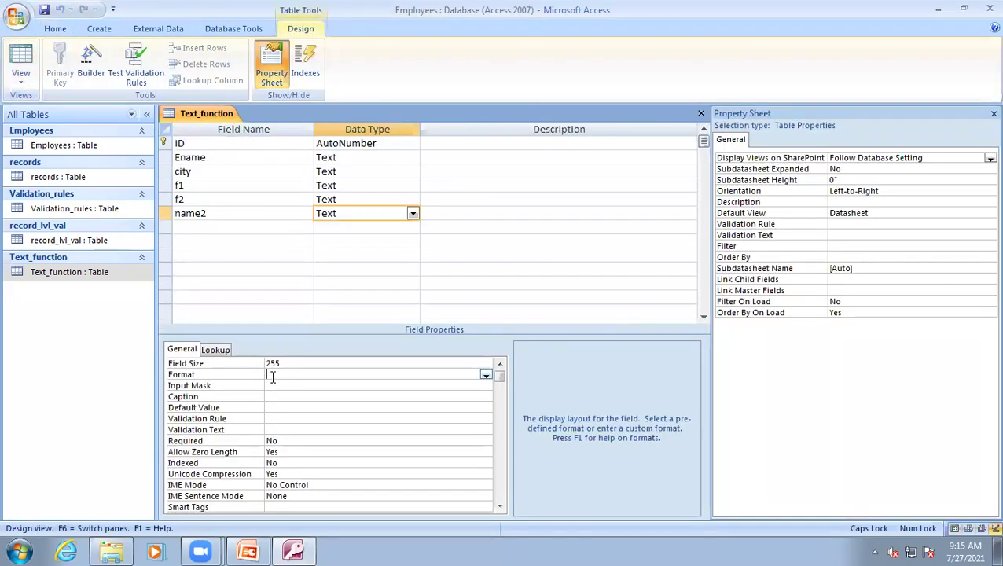
text(<)
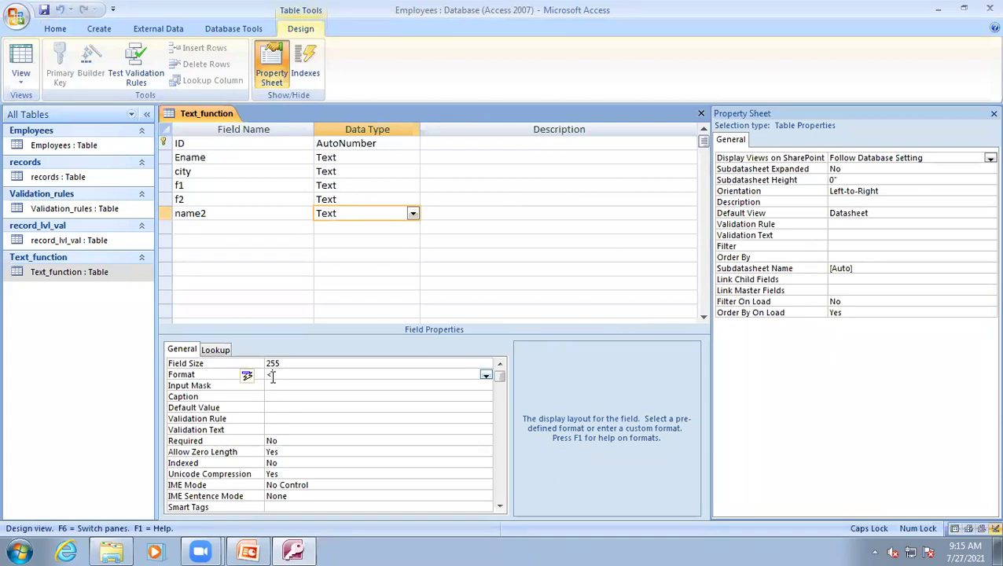
click(22, 62)
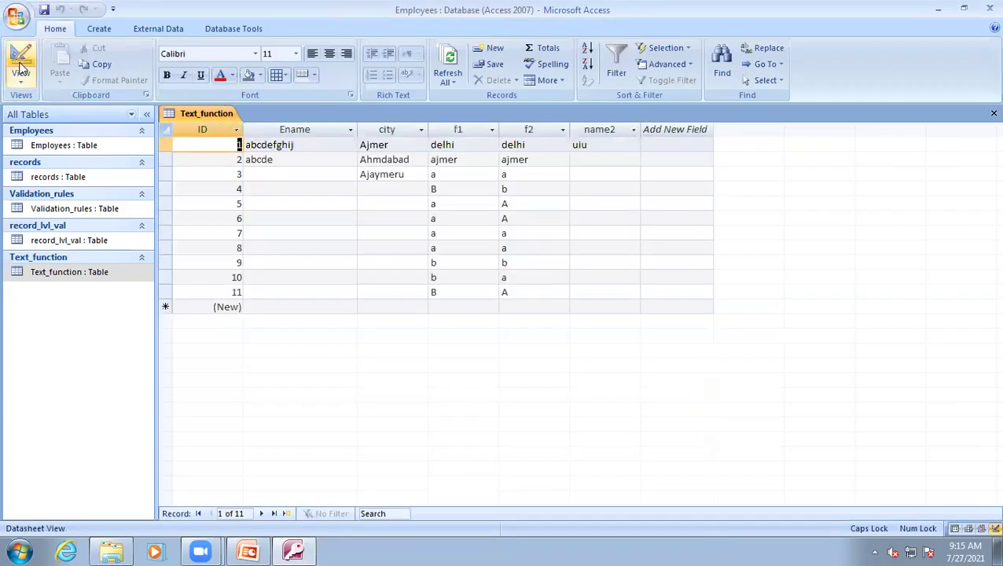
Step: Enter the uppercase sample text "DSFS" in name2 of the second record and commit it
click(588, 161)
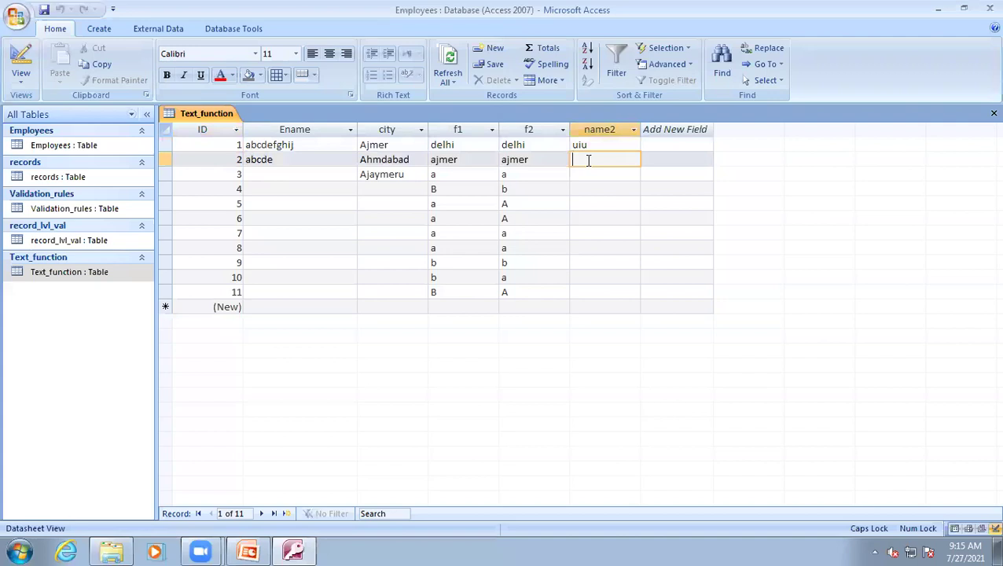
text(dsfs)
click(587, 175)
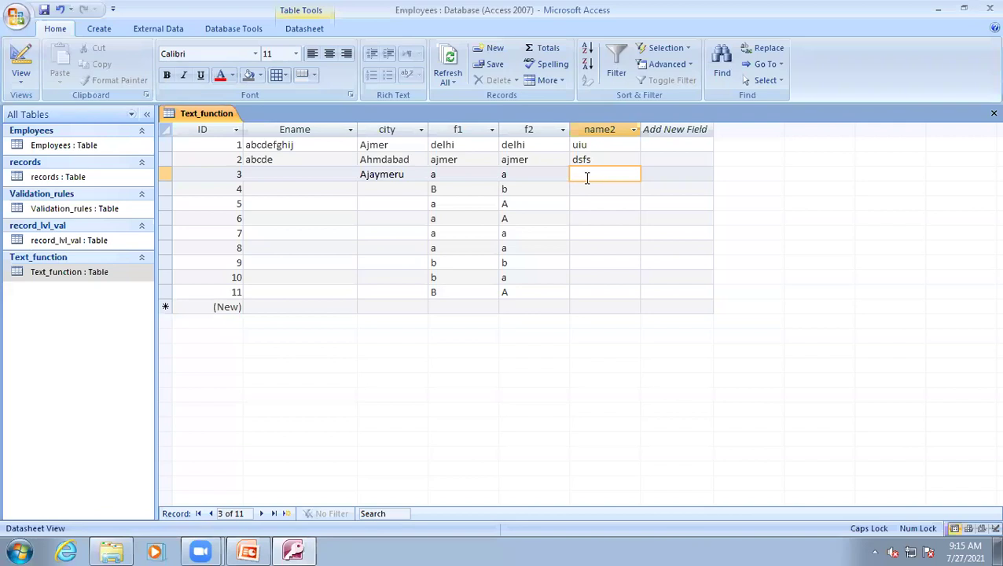
Step: Enter the sample text "HJH" in name2 of the third record and clear it
text(HJH)
key(BackSpace)
key(BackSpace)
key(BackSpace)
Step: Return to design view, clear the name2 field's Format property and close the table's property sheet
click(29, 66)
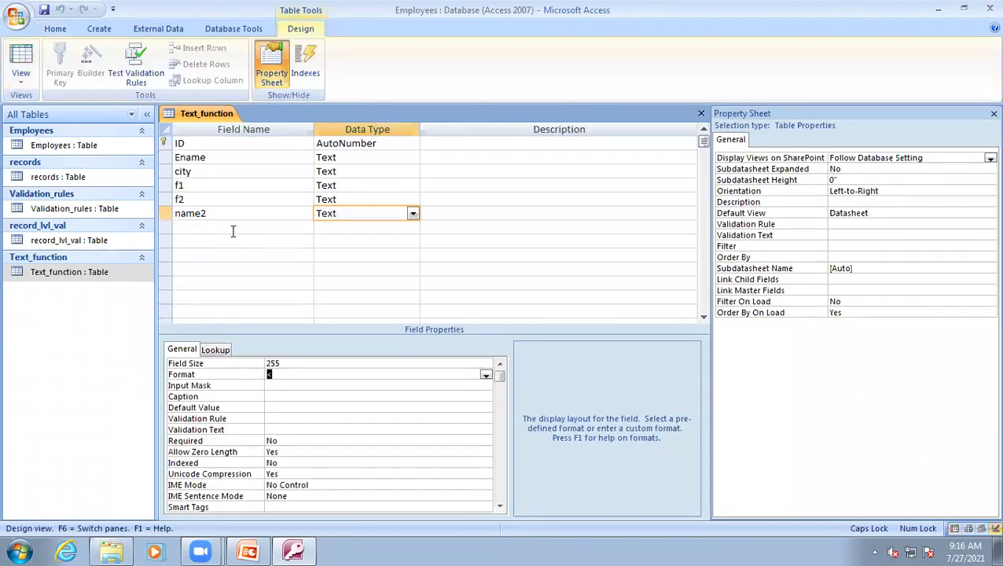
key(BackSpace)
key(alt+Return)
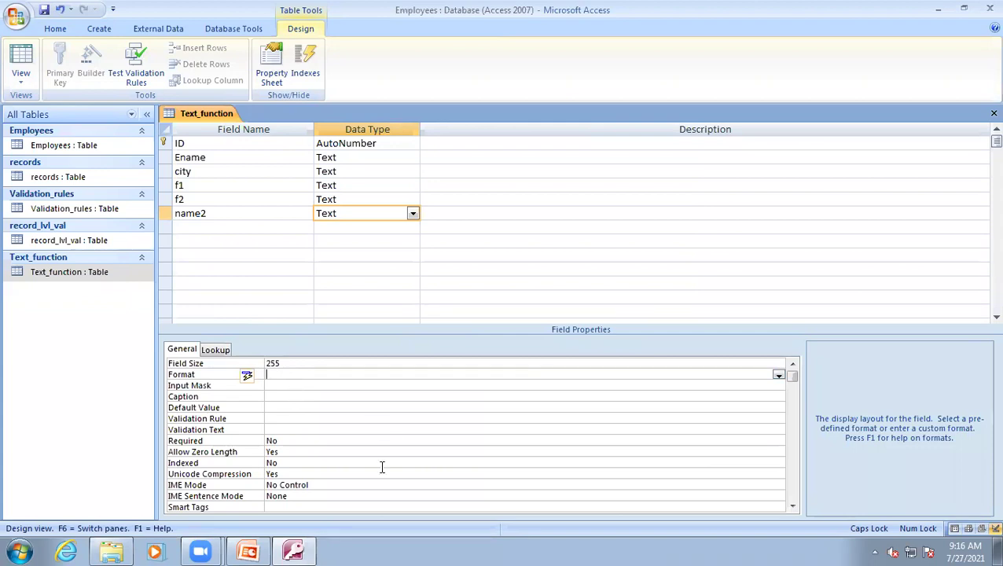
click(507, 65)
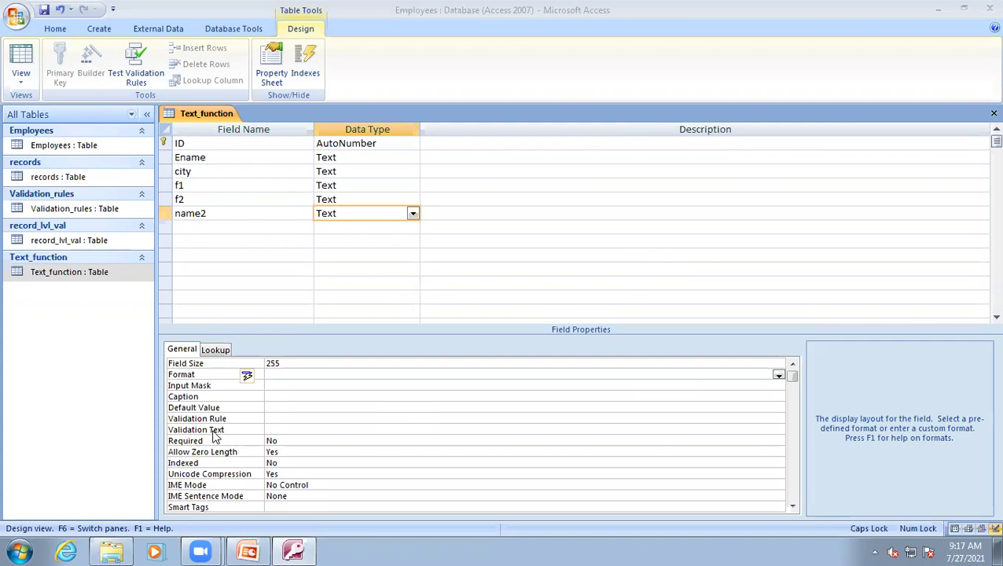
Step: Begin the name2 field's validation rule with a STRCOMP function taking [name2] as its first argument
click(287, 417)
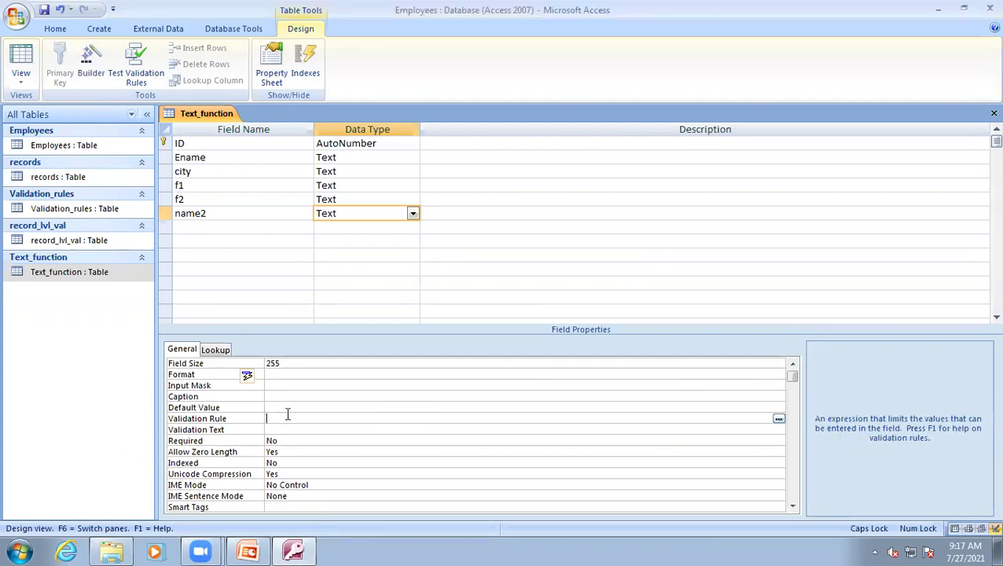
text(STRCOMP()
key(Caps_Lock)
text(())
key(Left)
text([name2],)
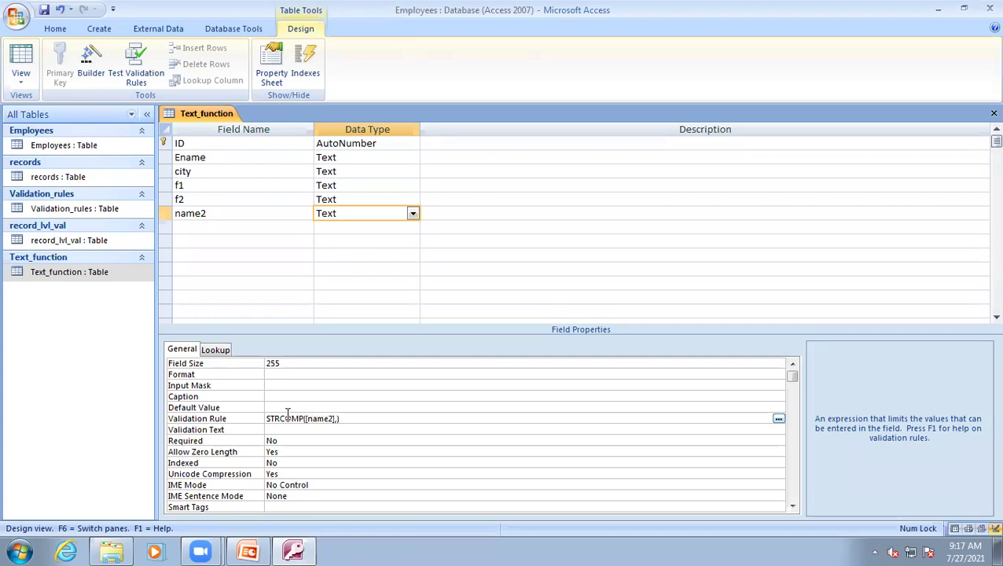
Step: Add lcase([name2]) as the second argument of the STRCOMP validation rule
text(lca)
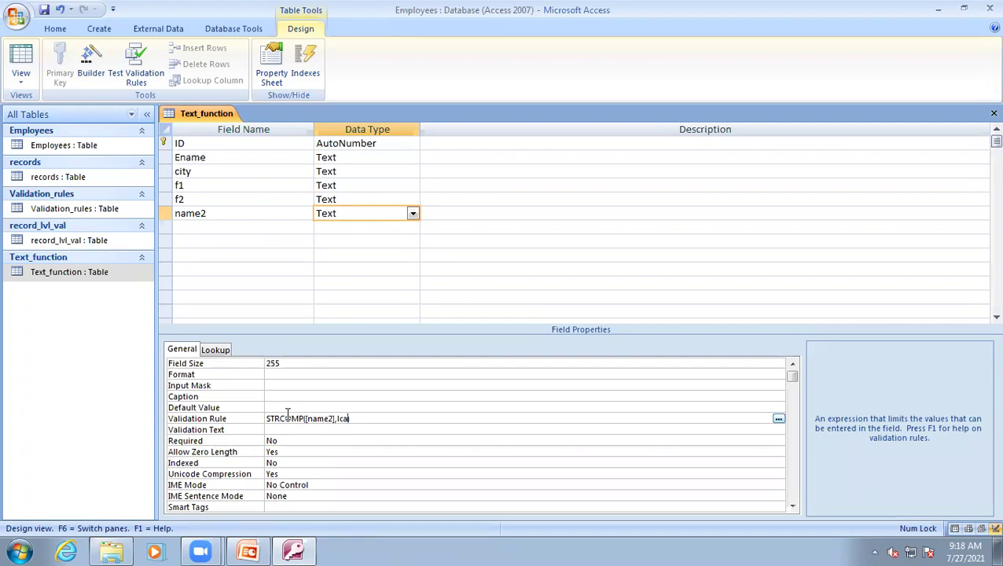
text(se)
text(()
text(90)
key(BackSpace)
key(BackSpace)
text(())
text([])
text(name)
text(2)
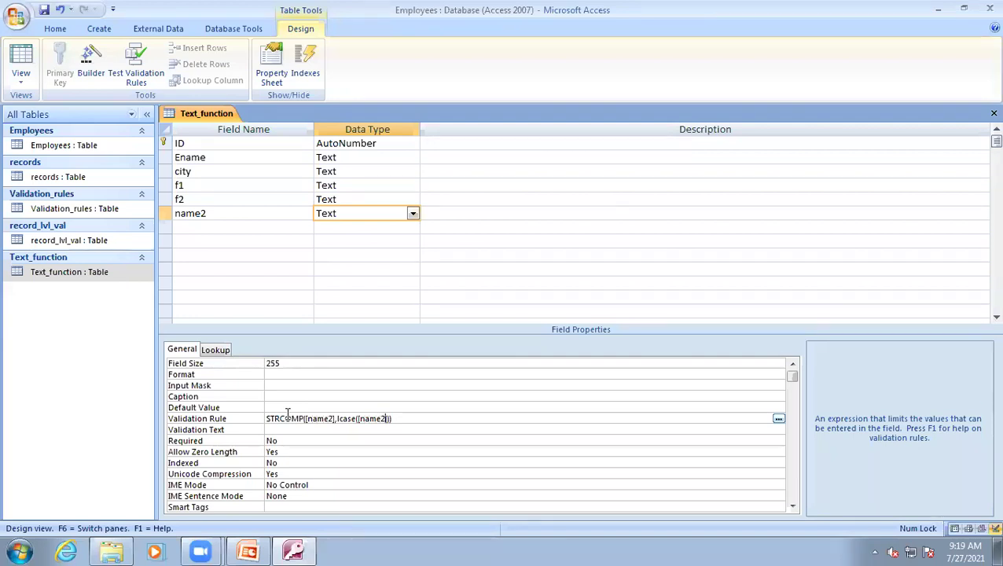
Step: Complete the name2 rule with 0 as the compare argument and =0 as the condition, and save the table
key(Right)
text(,0)
key(Right)
text(=0)
key(ctrl+s)
key(Return)
key(Return)
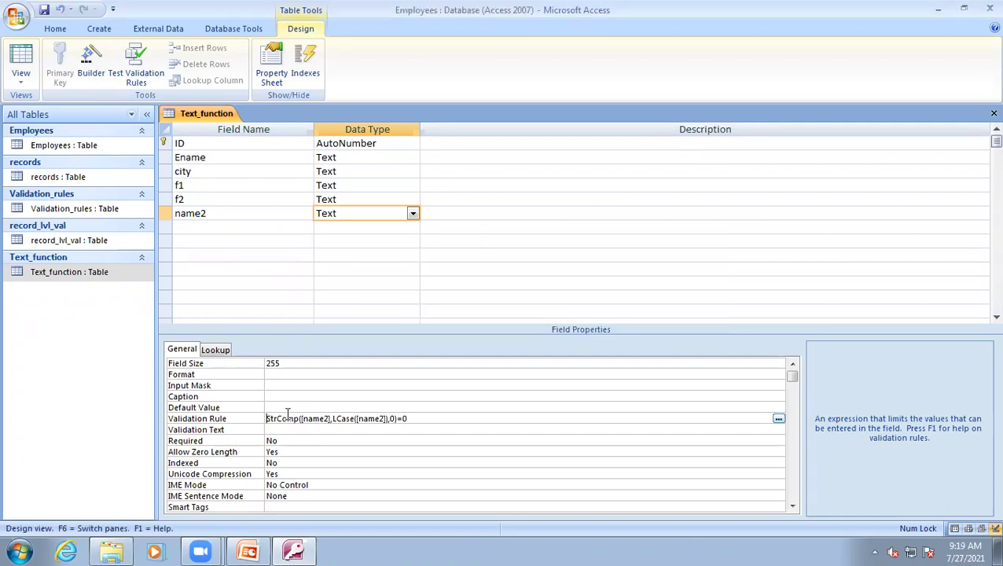
Step: Switch to datasheet view and enter the lowercase sample text "fgfd" in name2 of the third record
click(22, 63)
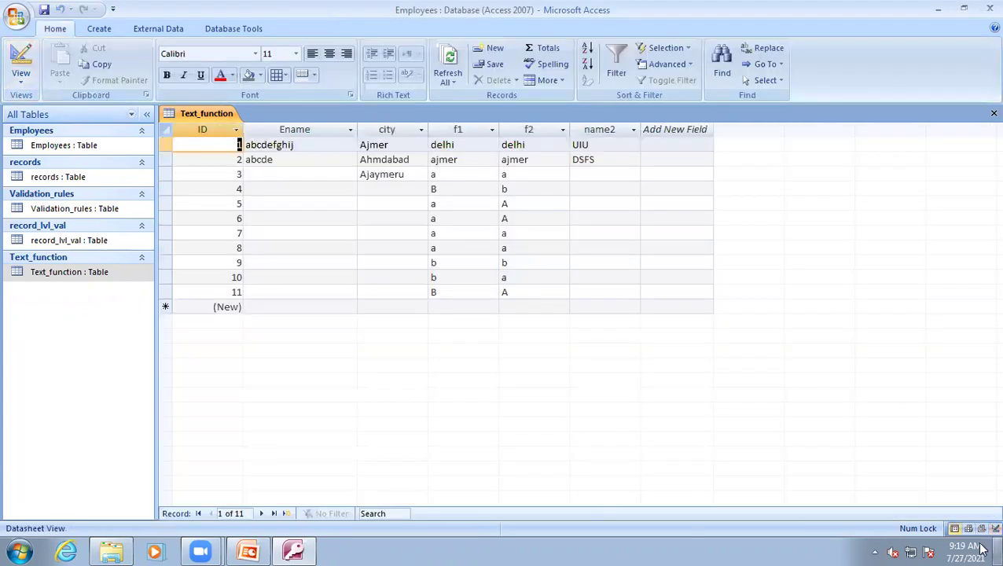
click(607, 172)
text(fgfd)
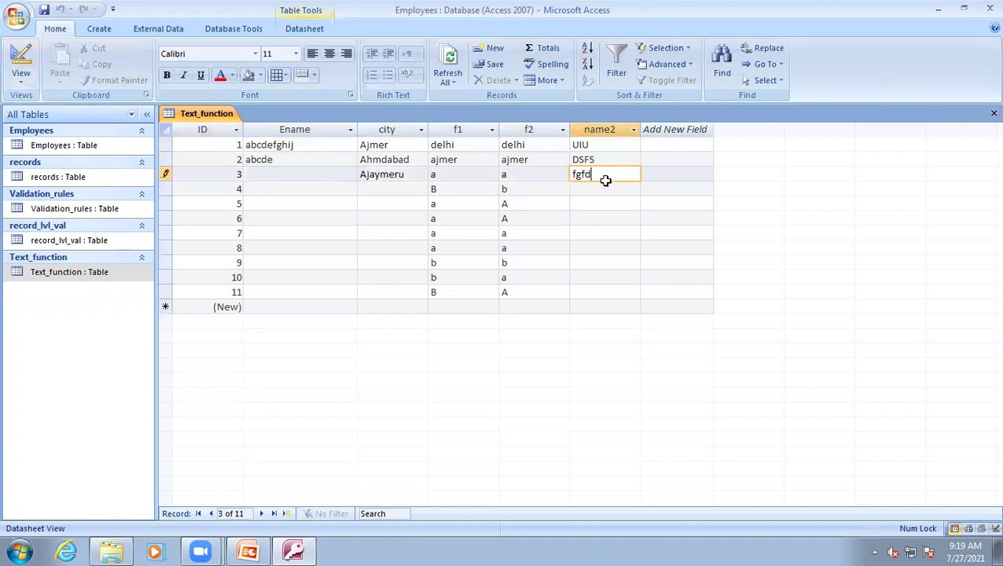
click(604, 189)
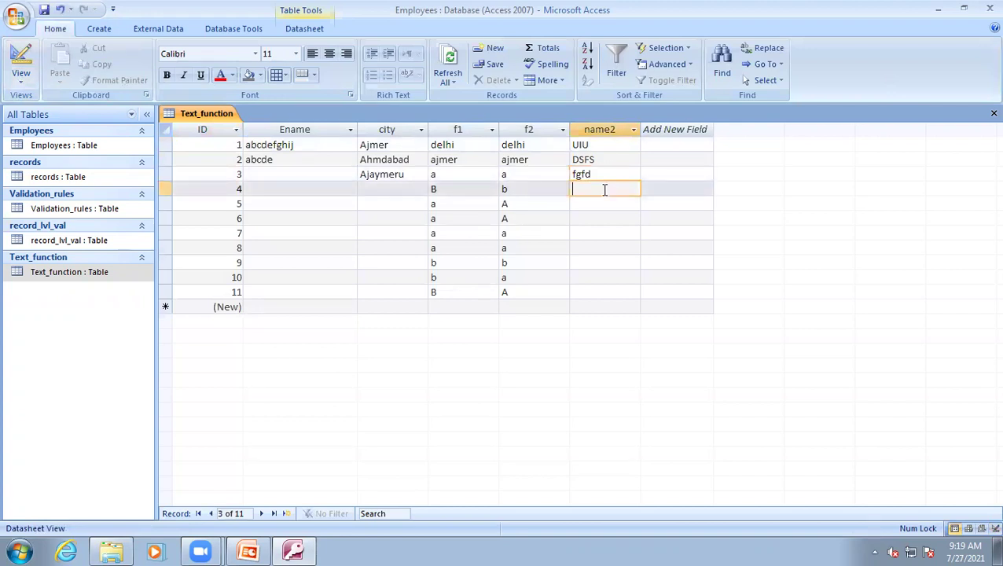
Step: Try to enter the uppercase sample text "KJH" in name2 of the fourth record
key(Caps_Lock)
text(KJH)
key(Caps_Lock)
click(604, 205)
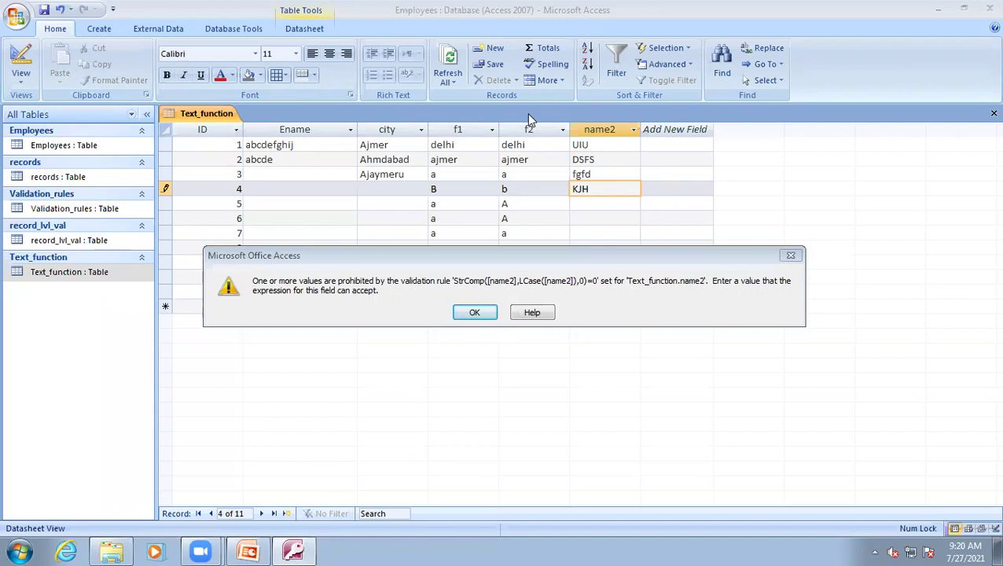
Step: Annotate the StrComp rule in the validation message freehand with KJH, kjh and 0, linking the first two to their arguments
mouse_move(511, 281)
mouse_down()
mouse_move(475, 430)
mouse_move(483, 413)
mouse_move(500, 423)
mouse_move(524, 401)
mouse_move(502, 416)
mouse_move(527, 424)
mouse_move(543, 412)
mouse_move(543, 421)
mouse_up()
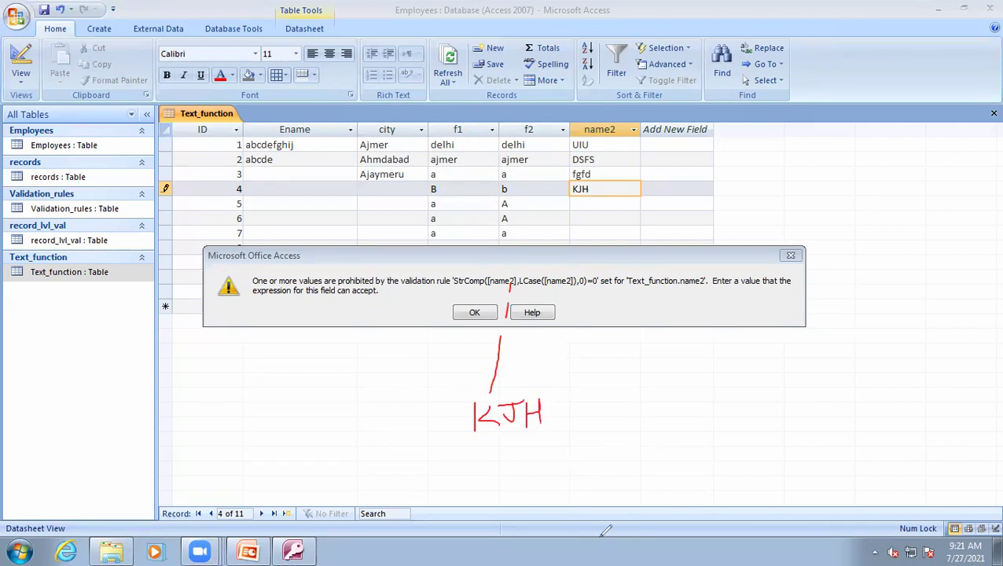
drag(589, 424, 588, 452)
mouse_move(610, 393)
mouse_down()
mouse_move(611, 431)
mouse_move(636, 423)
mouse_move(641, 442)
mouse_up()
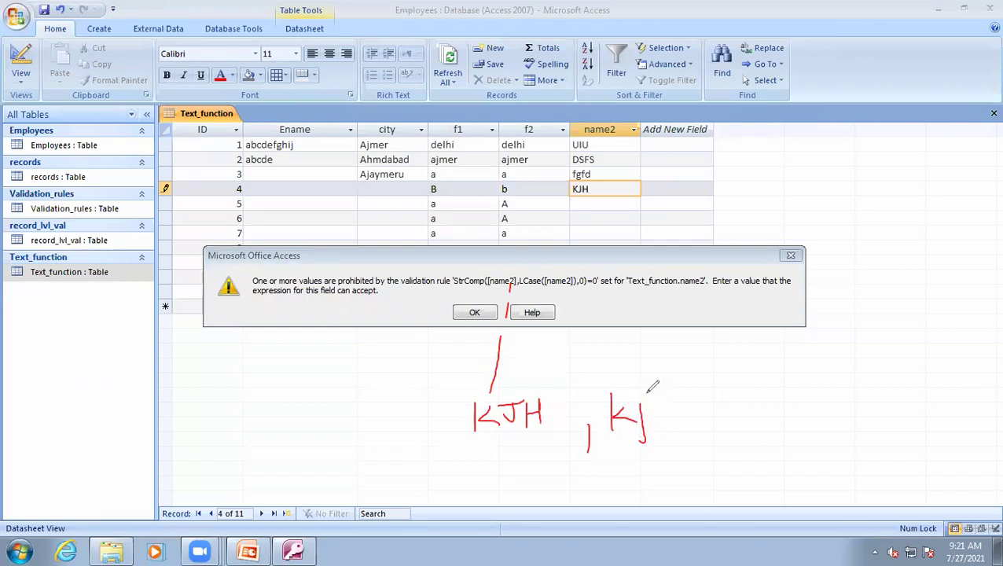
mouse_move(652, 382)
mouse_down()
mouse_move(656, 416)
mouse_move(676, 414)
mouse_move(679, 423)
mouse_up()
mouse_move(522, 290)
mouse_down()
mouse_move(542, 298)
mouse_move(578, 286)
mouse_move(613, 384)
mouse_up()
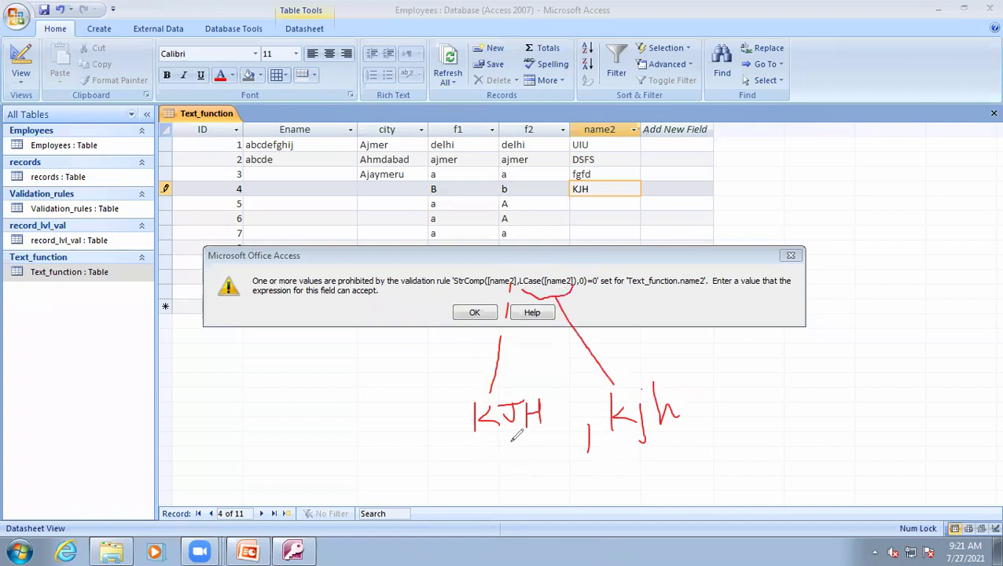
mouse_move(498, 448)
mouse_down()
mouse_move(514, 454)
mouse_move(539, 425)
mouse_up()
mouse_move(646, 444)
mouse_down()
mouse_move(736, 411)
mouse_move(726, 382)
mouse_up()
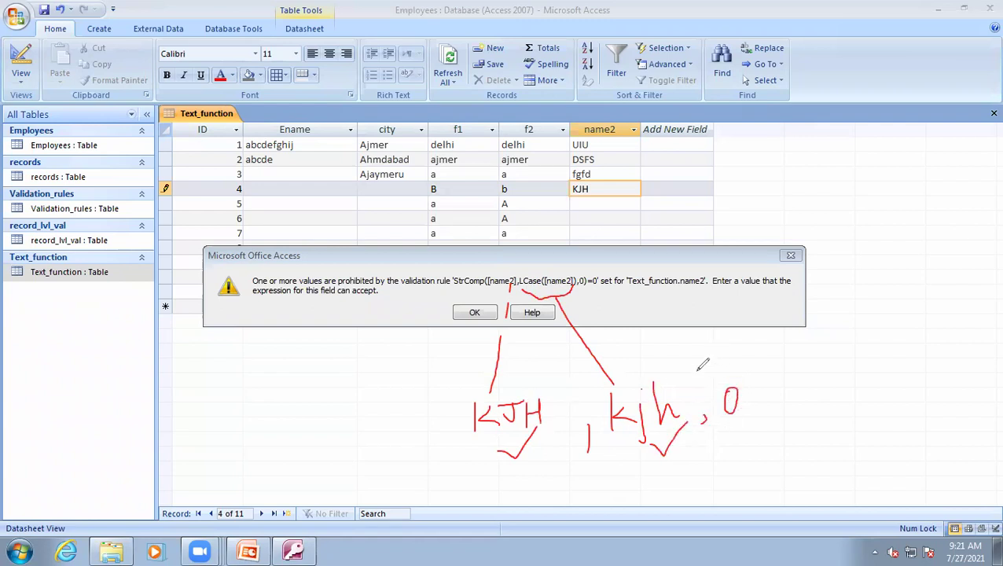
Step: Finish the freehand KJH, kjh, 0 note with enclosing parentheses and ≠0, and dismiss the validation message and drawings
drag(458, 392, 527, 469)
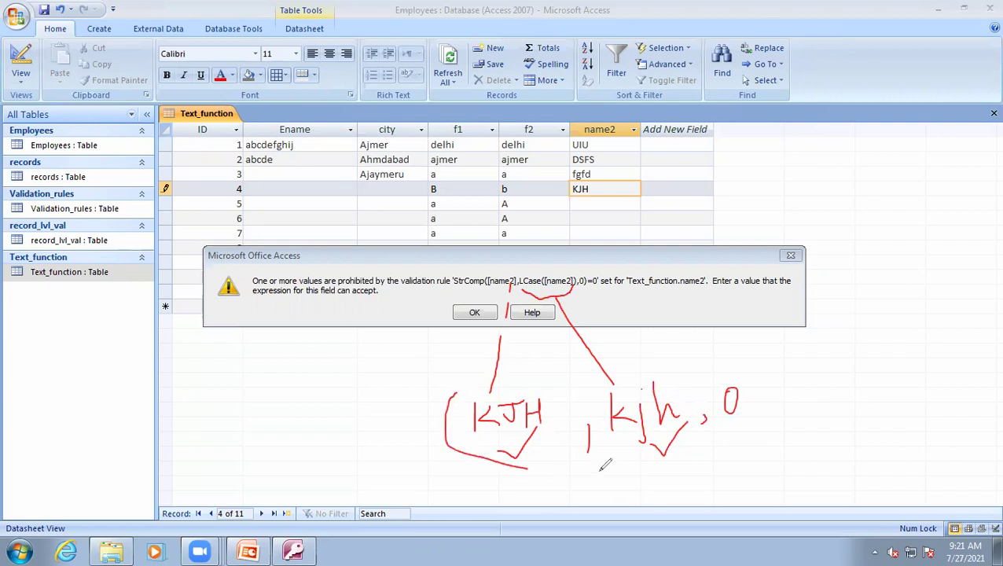
drag(751, 374, 746, 430)
mouse_move(601, 484)
mouse_down()
mouse_move(616, 491)
mouse_move(599, 506)
mouse_move(629, 492)
mouse_move(627, 480)
mouse_up()
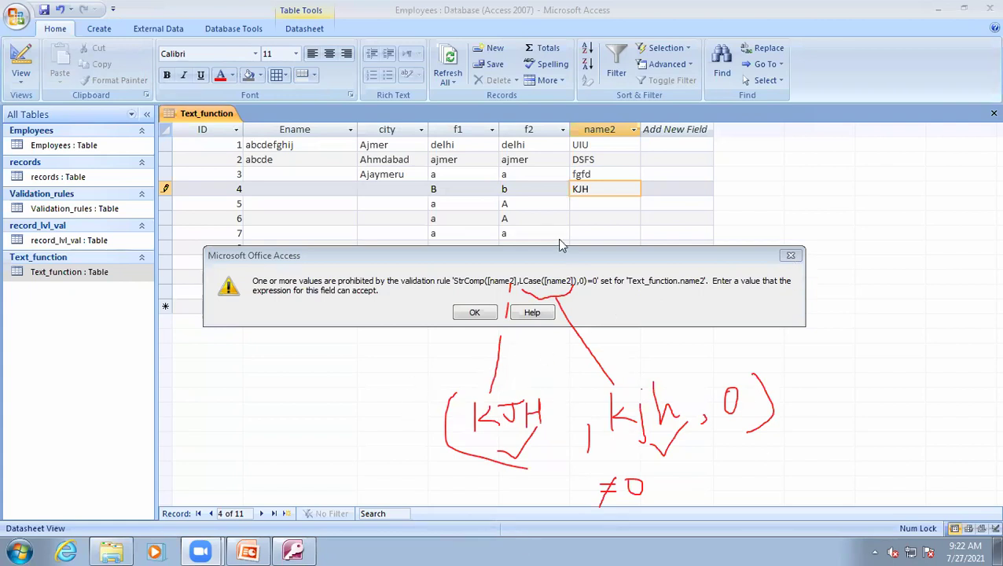
click(475, 312)
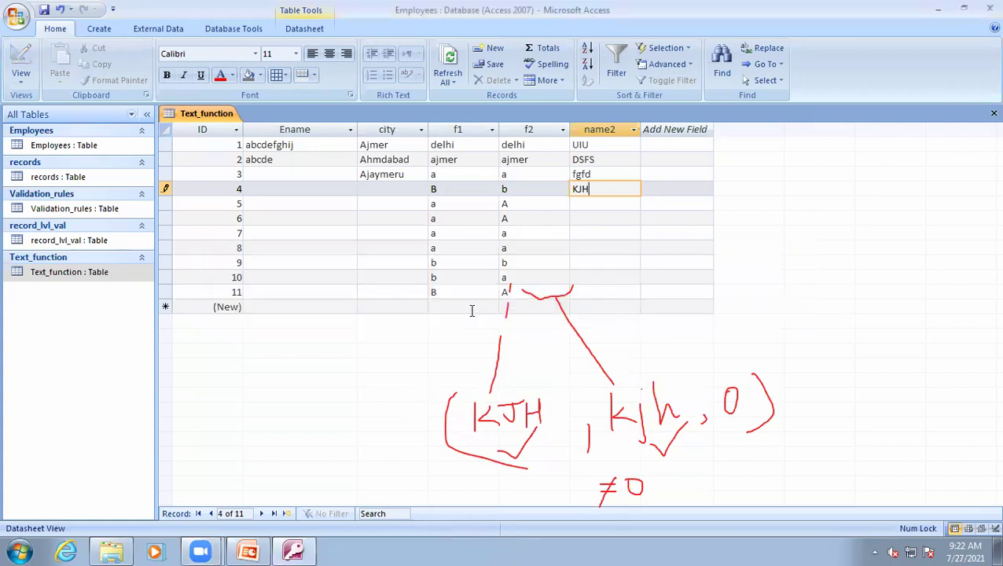
click(627, 29)
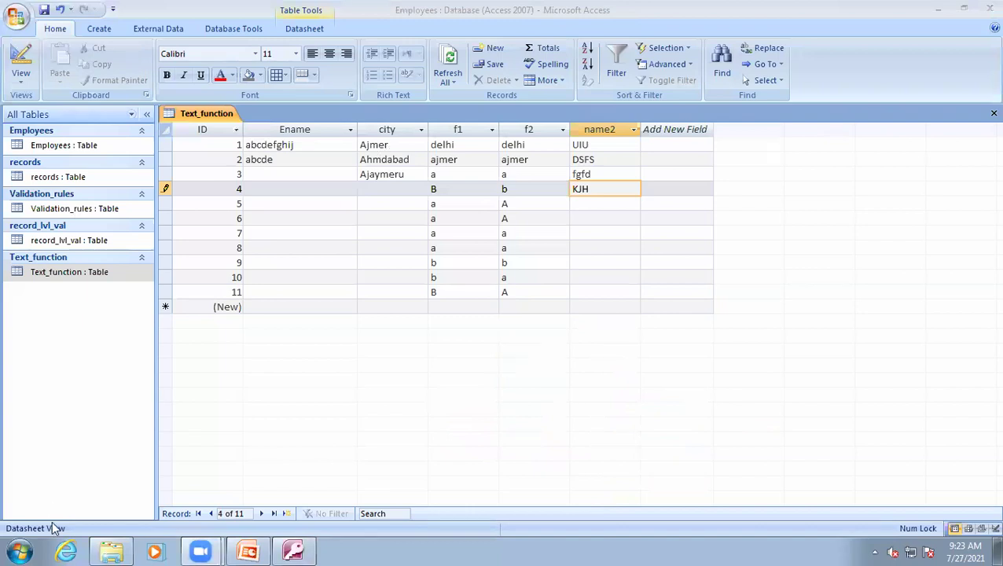
Step: Switch to the MS Access PPT2 presentation in PowerPoint and start the slide show at the Trim slide
click(249, 550)
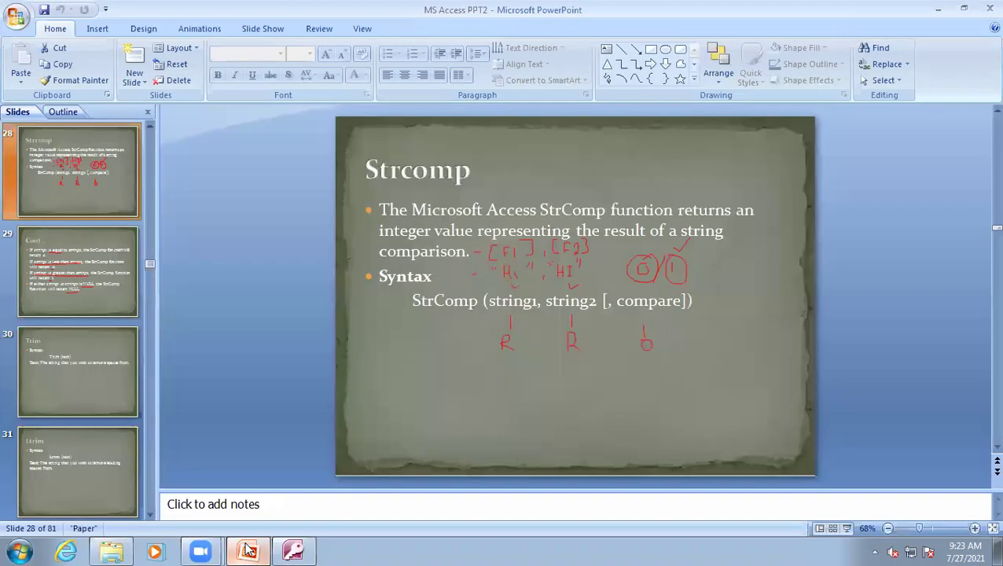
click(72, 374)
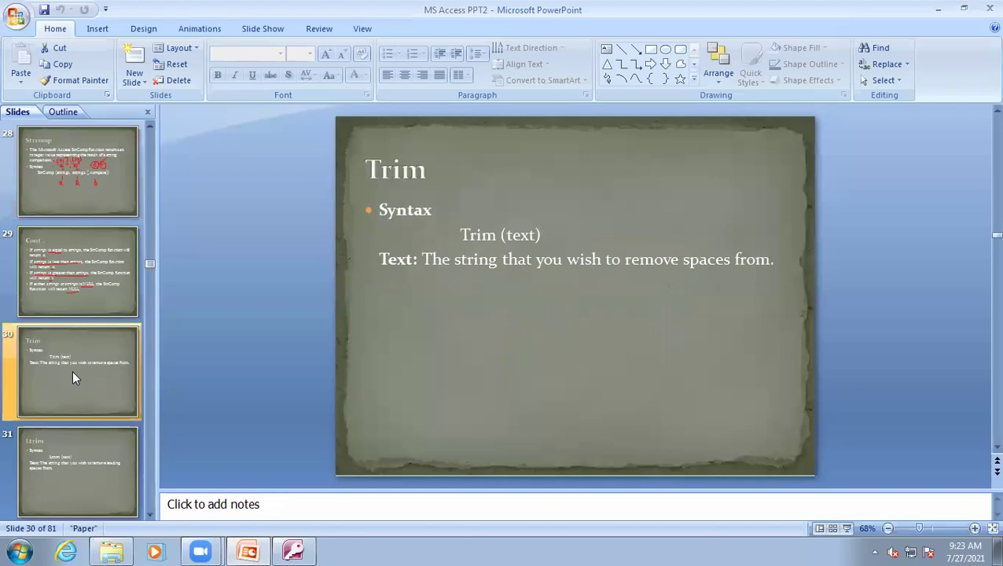
key(shift+F5)
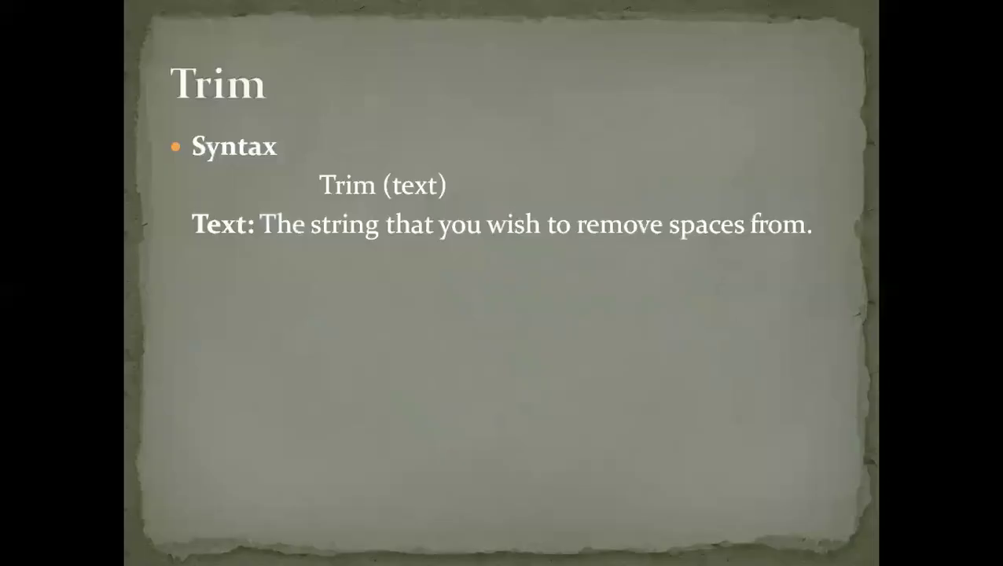
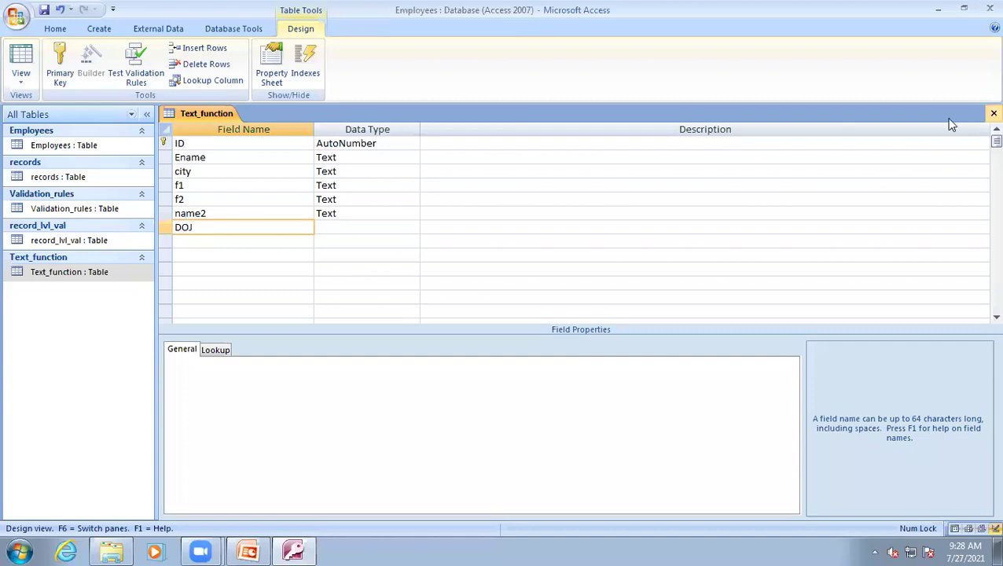
Step: Name the new field below name2 DOB and set its data type to Date/Time
key(BackSpace)
key(BackSpace)
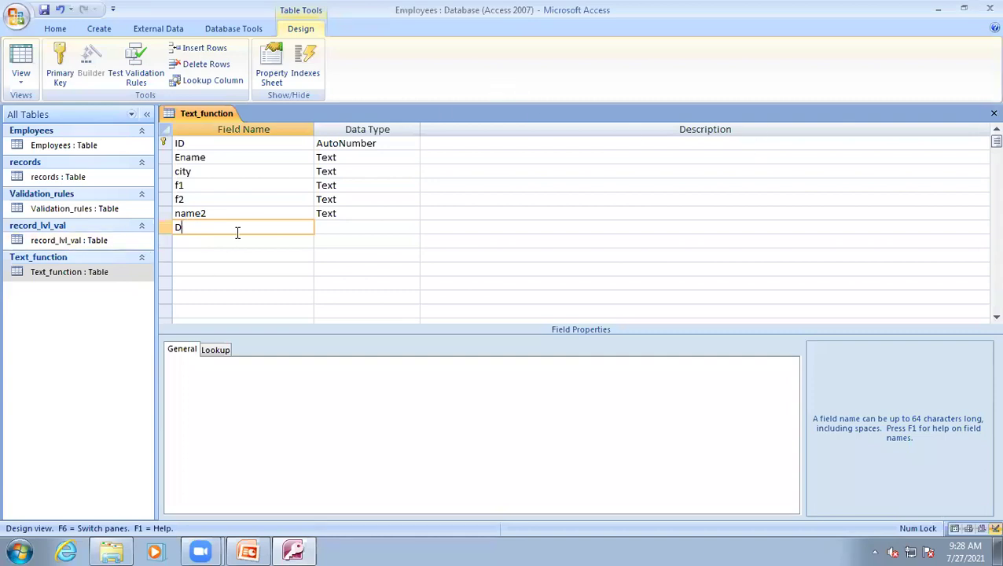
text(OB)
click(342, 229)
click(412, 227)
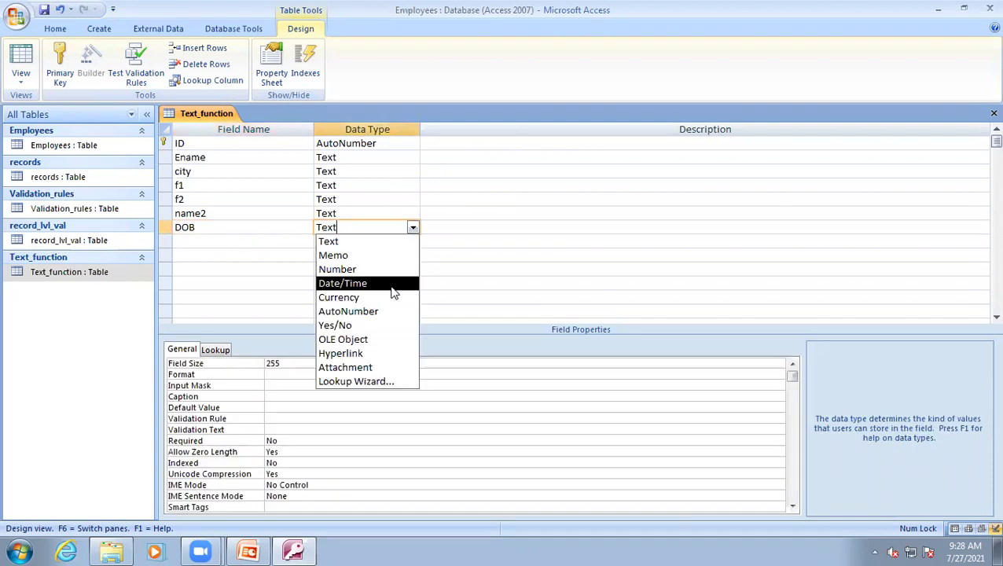
click(342, 283)
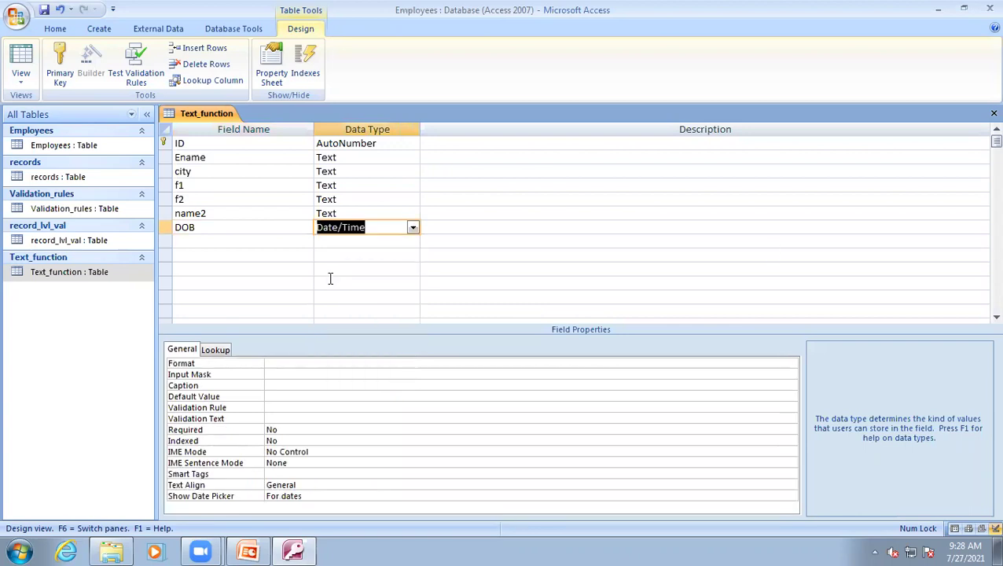
Step: Save the table, open it in datasheet view, and pick tomorrow's date as the first record's DOB
click(21, 65)
click(476, 313)
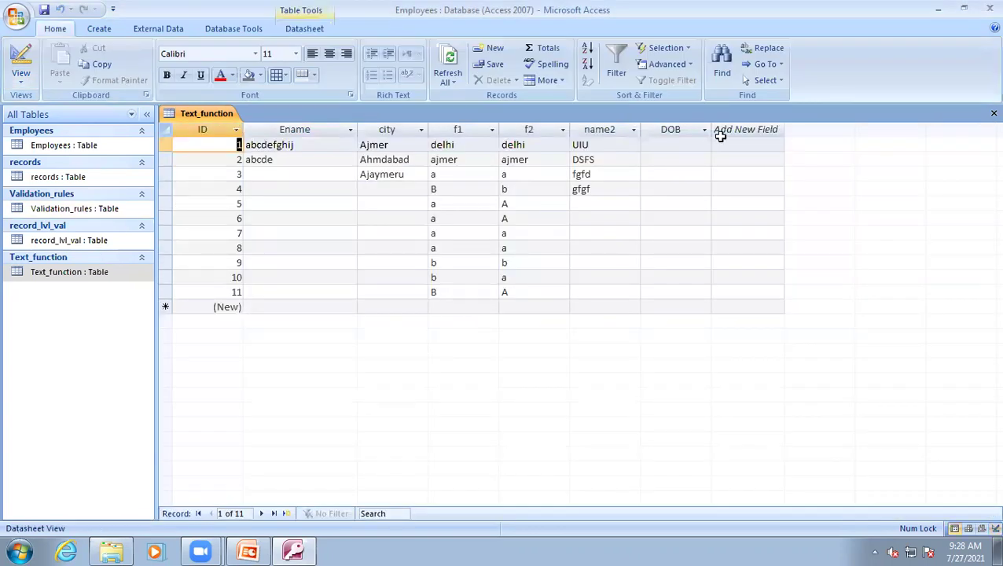
click(690, 145)
click(718, 145)
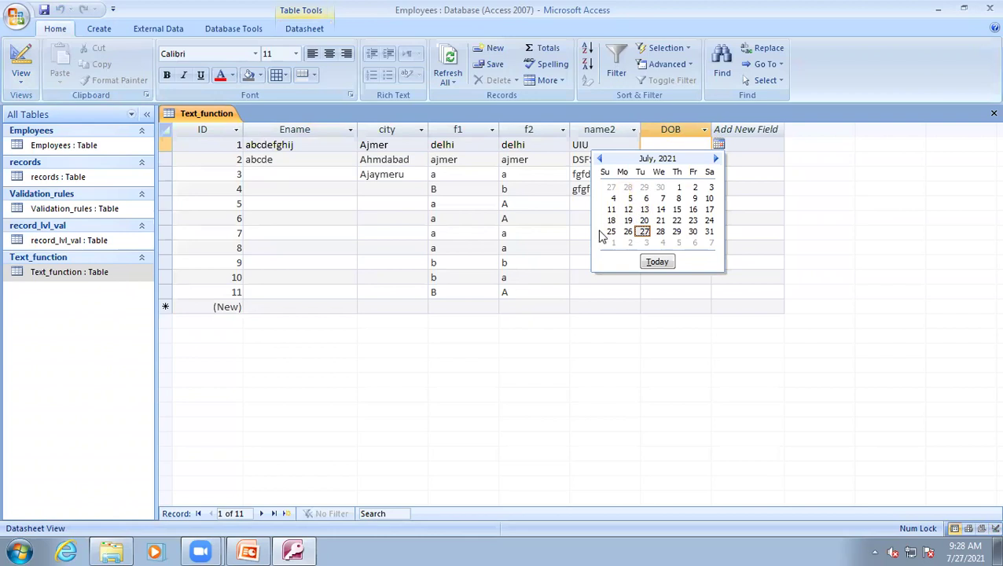
click(660, 231)
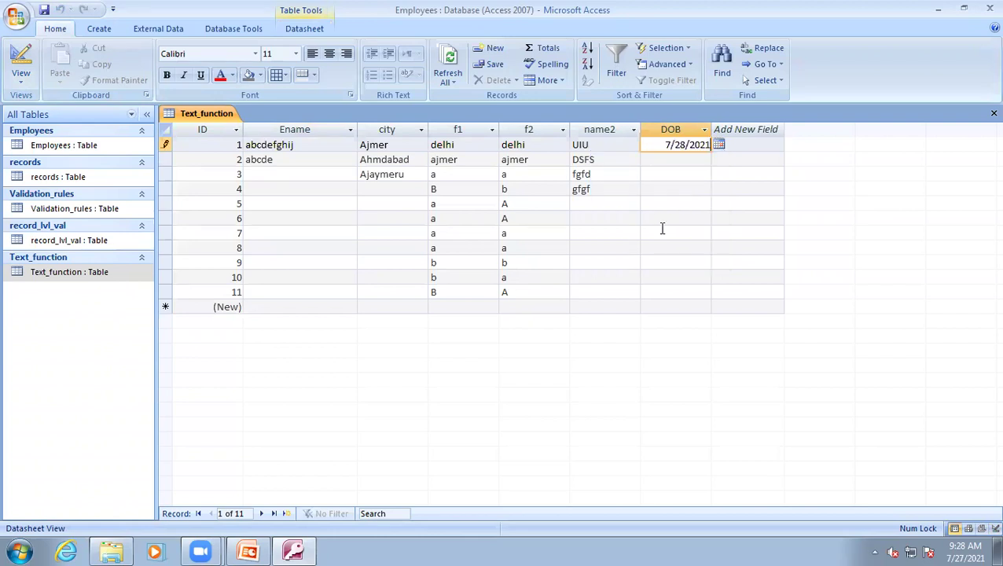
click(675, 159)
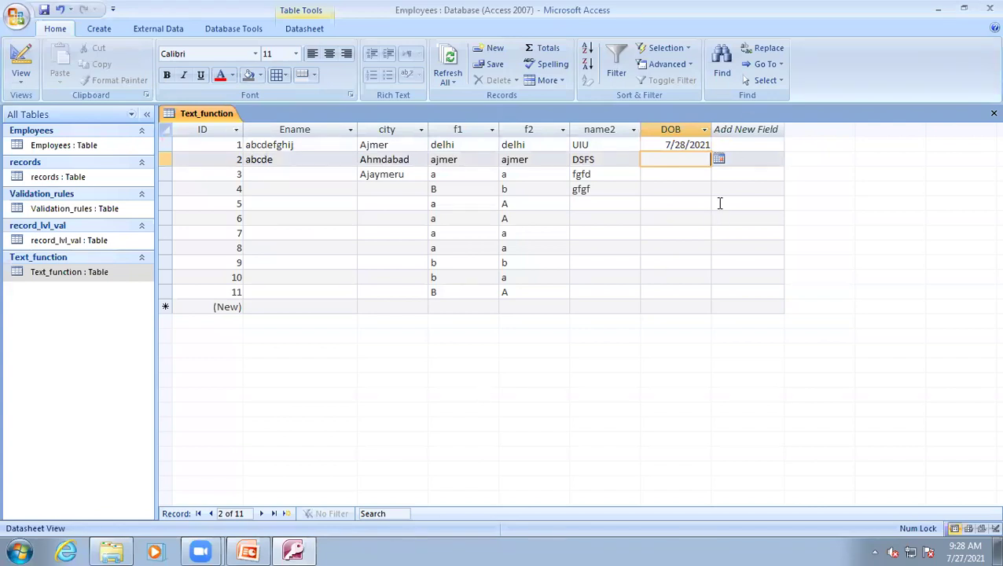
click(694, 143)
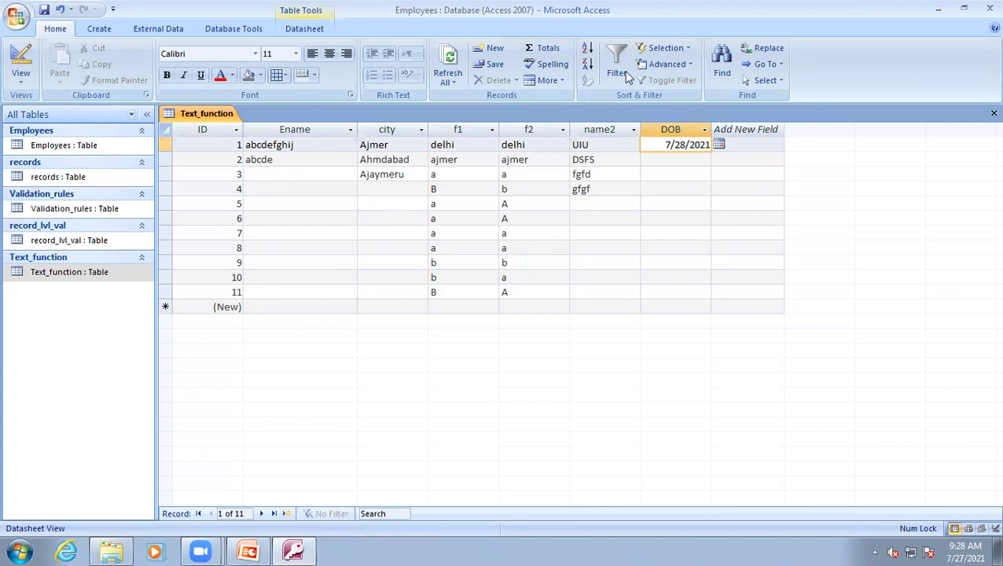
Step: Return to design view, set the DOB validation rule to <Date(), and save the table
click(21, 57)
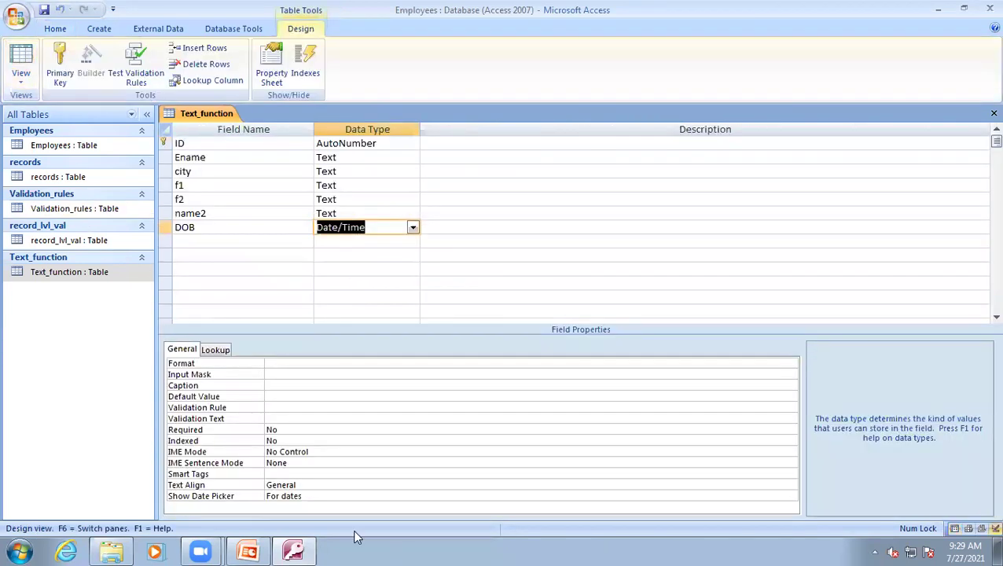
click(277, 406)
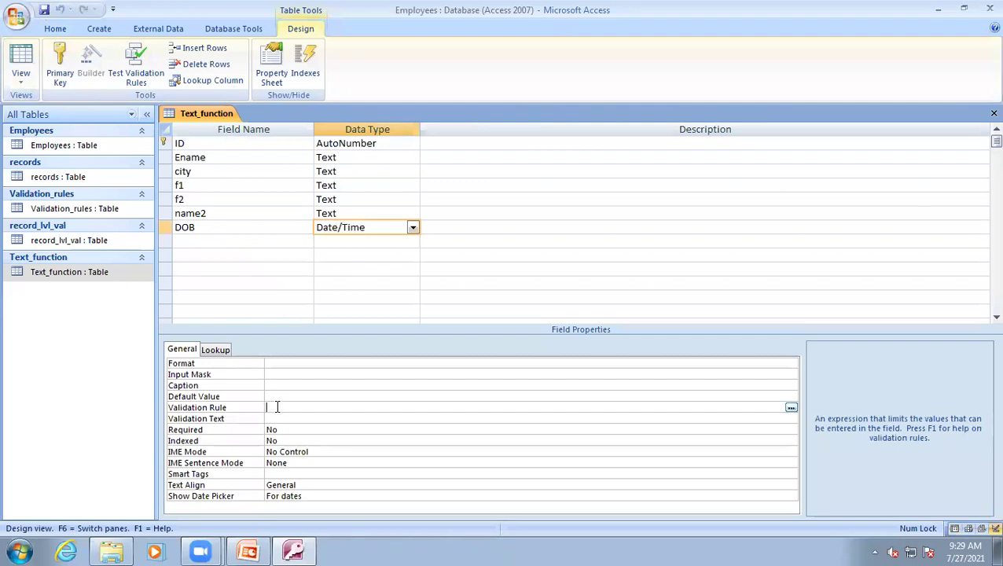
text(<)
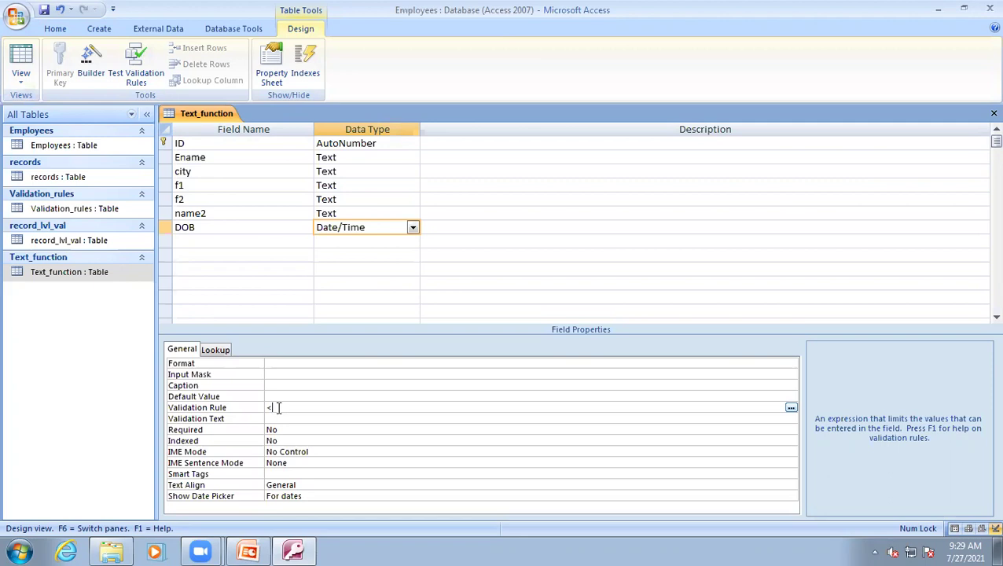
text(Date())
key(ctrl+s)
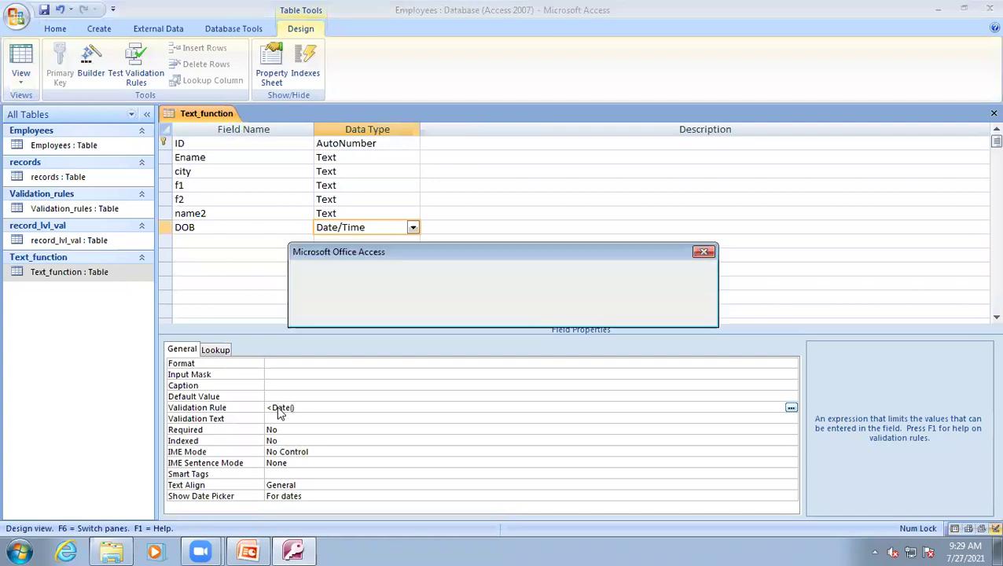
key(Return)
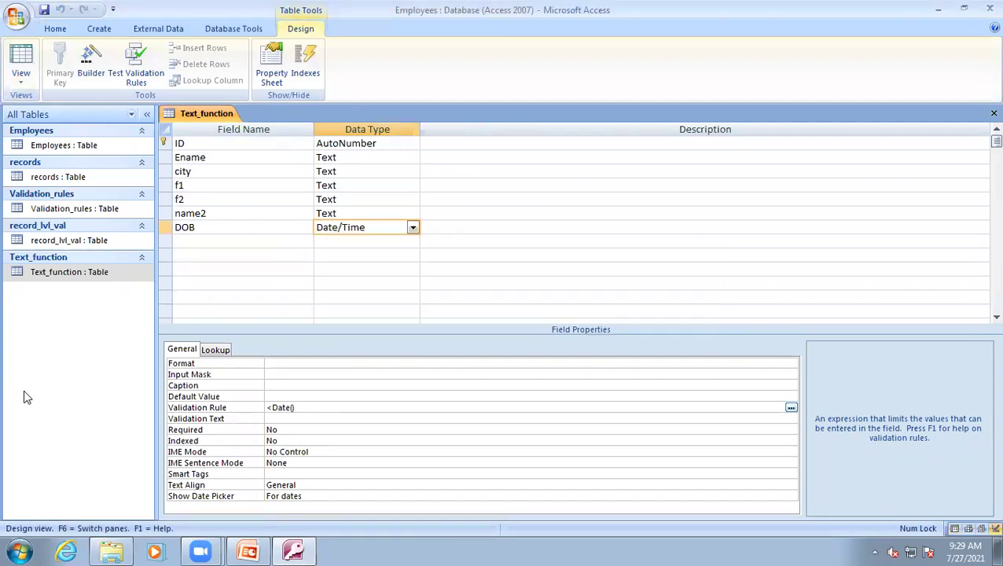
Step: Switch to datasheet view and pick a past date in the current month for the second record's DOB
click(21, 59)
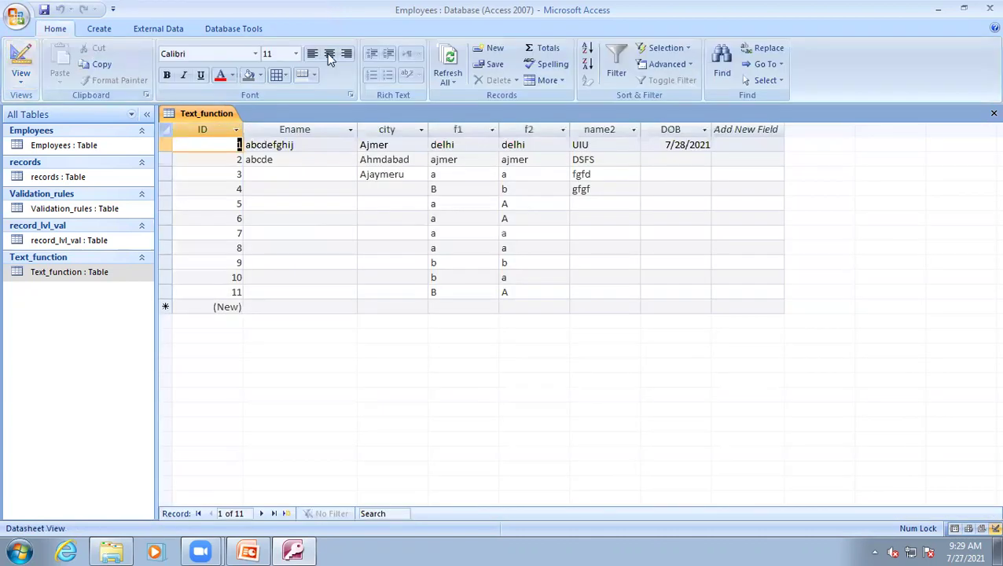
click(695, 160)
click(718, 159)
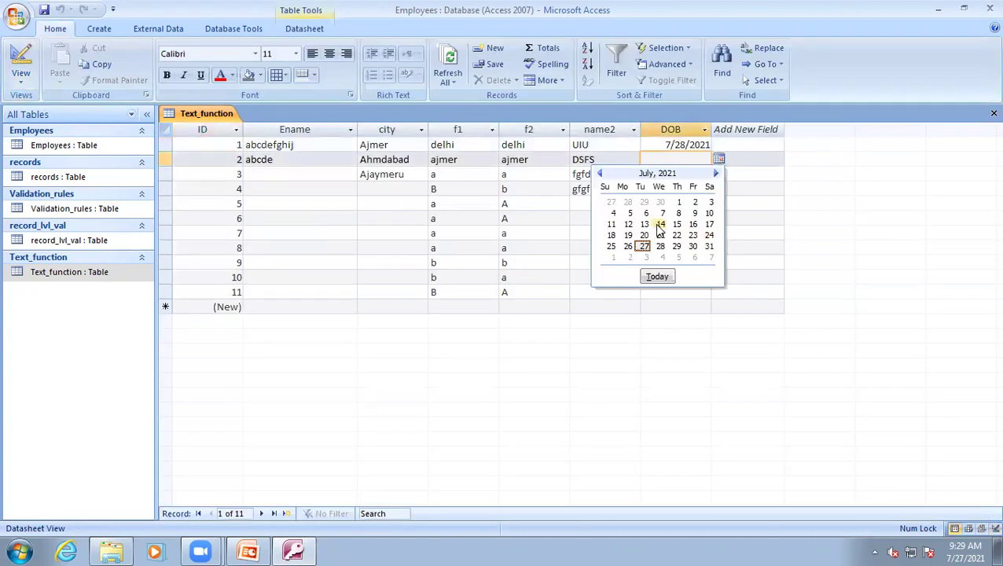
click(660, 224)
click(686, 174)
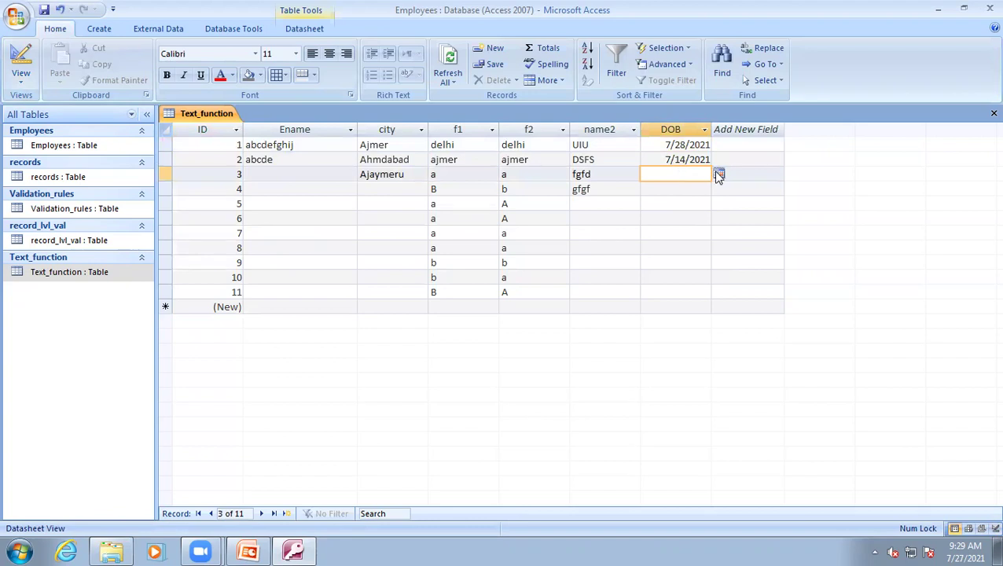
Step: Try to enter a future date, the last day of the current month, as the third record's DOB
click(717, 174)
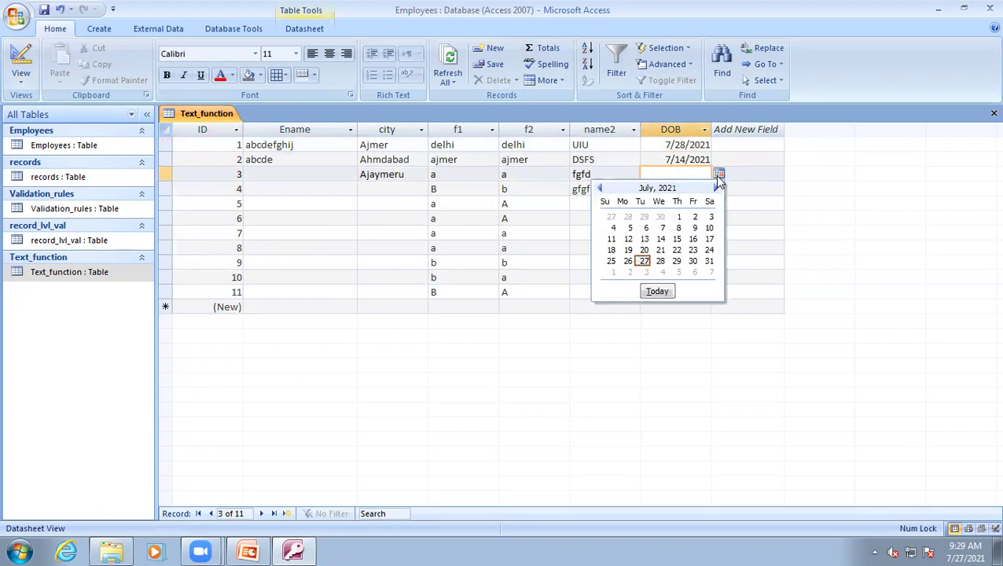
click(708, 261)
click(682, 195)
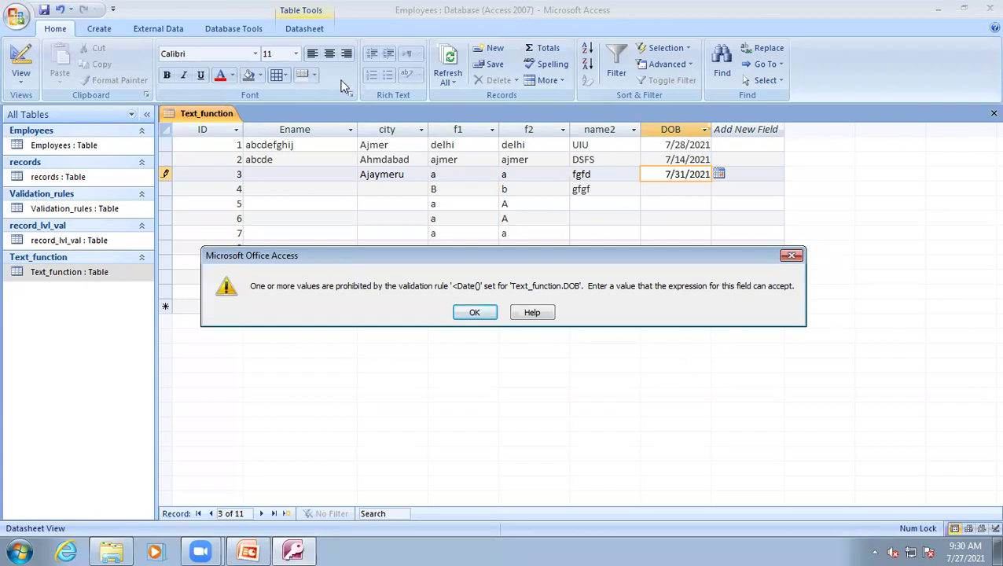
click(474, 312)
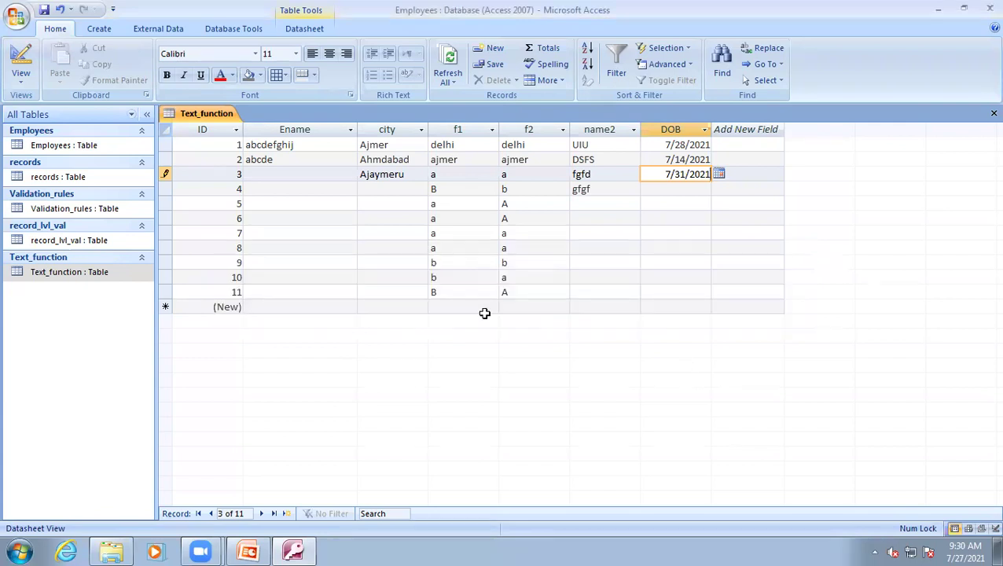
Step: Replace the third record's DOB with a past date from the current month and commit the record
click(719, 173)
click(675, 239)
key(Down)
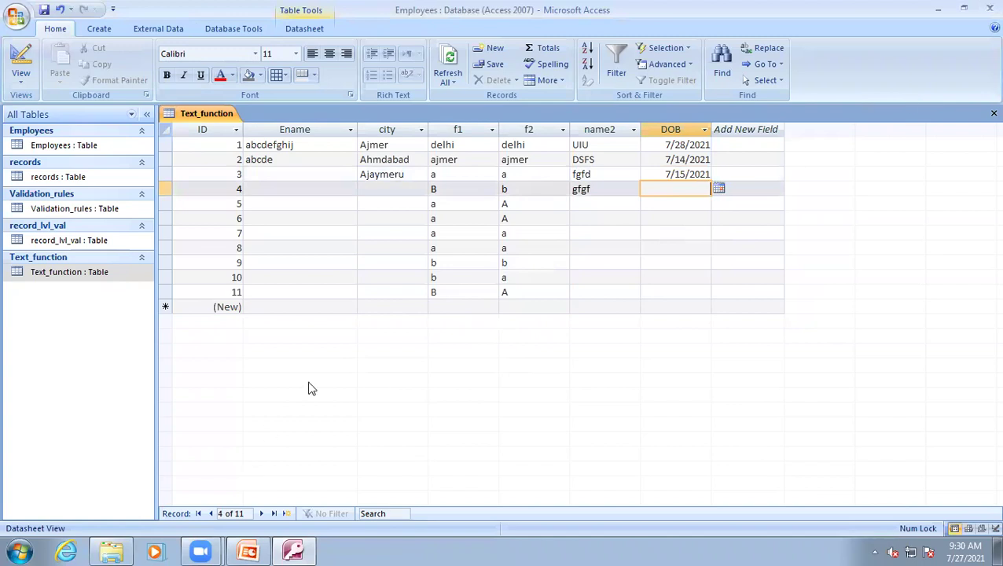
click(937, 10)
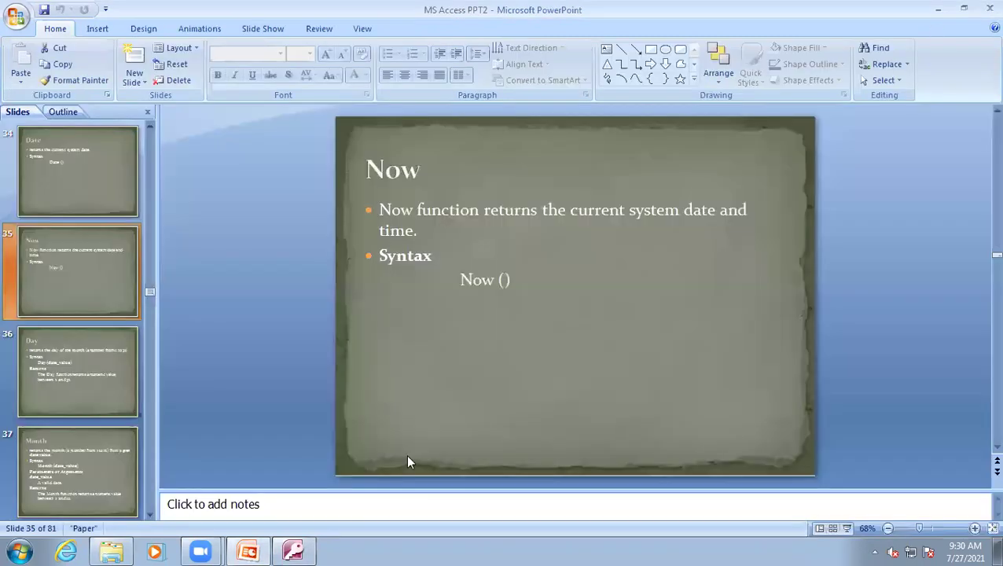
click(937, 9)
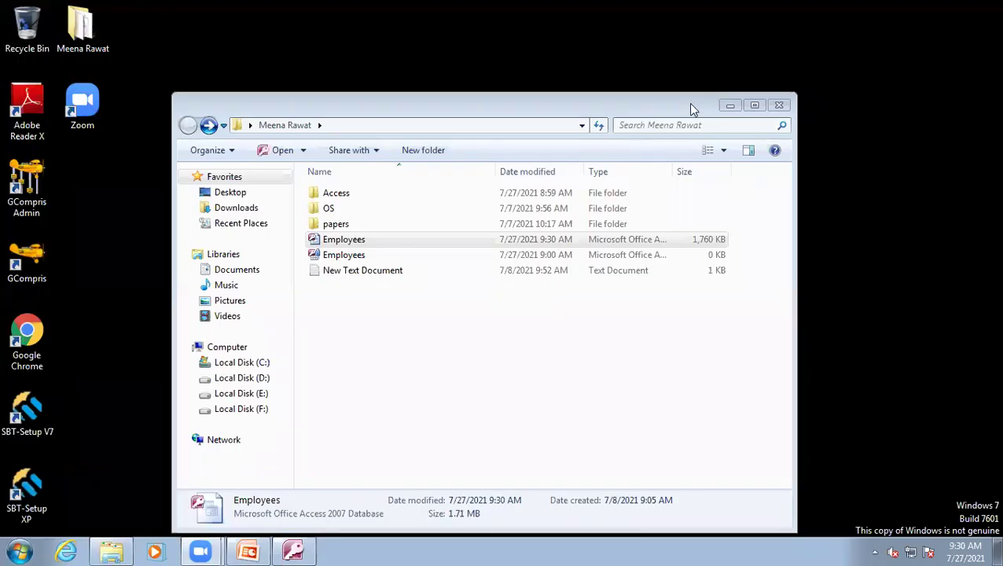
click(299, 549)
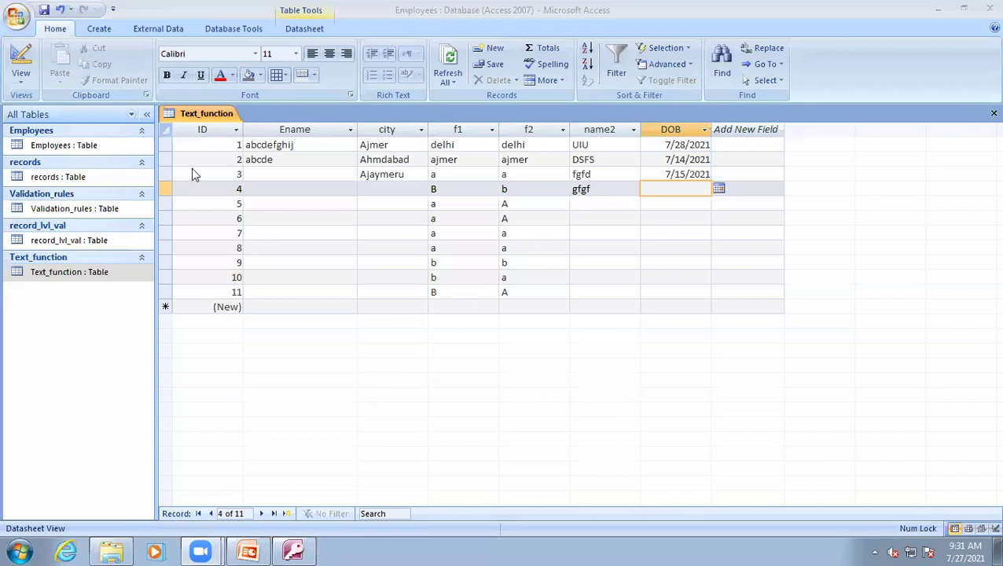
click(291, 550)
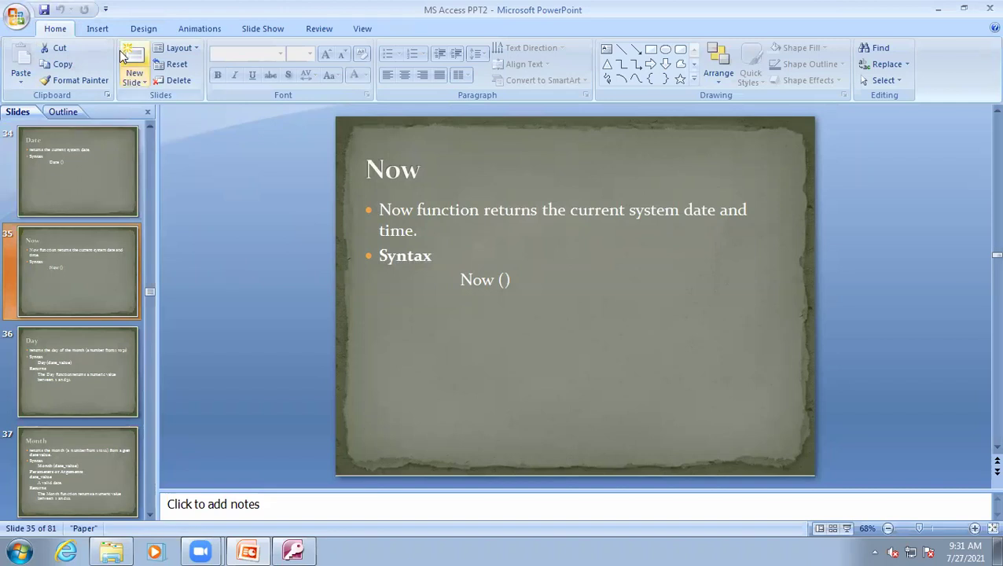
click(297, 550)
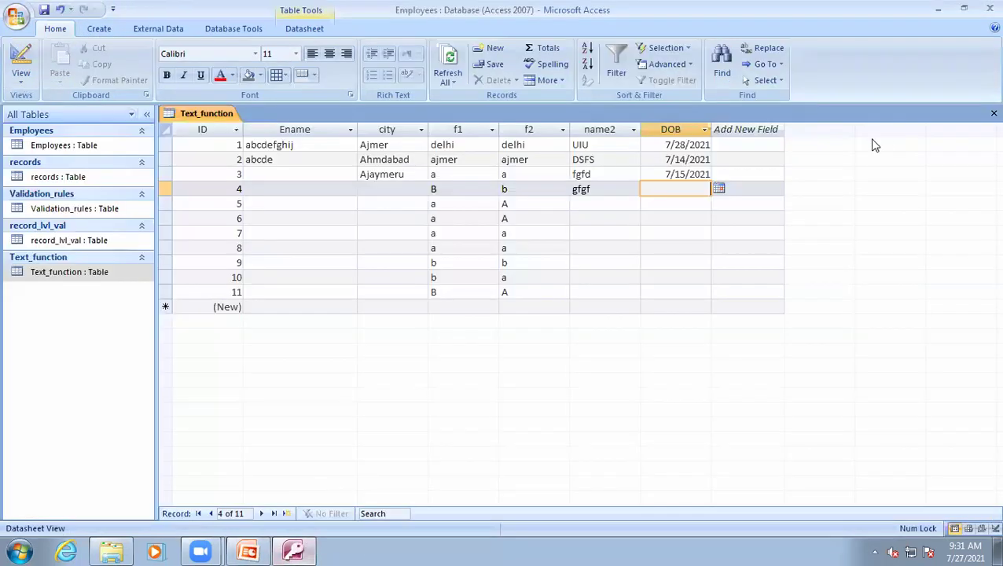
Step: Try to save the table in design view with the DOB validation rule changed to <sysDate()
click(20, 62)
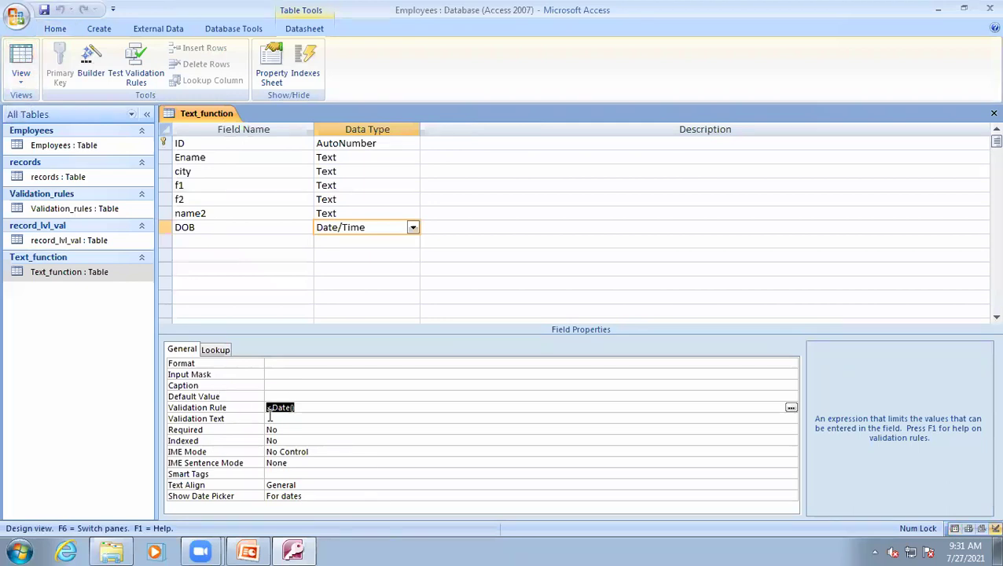
click(269, 407)
text(sys)
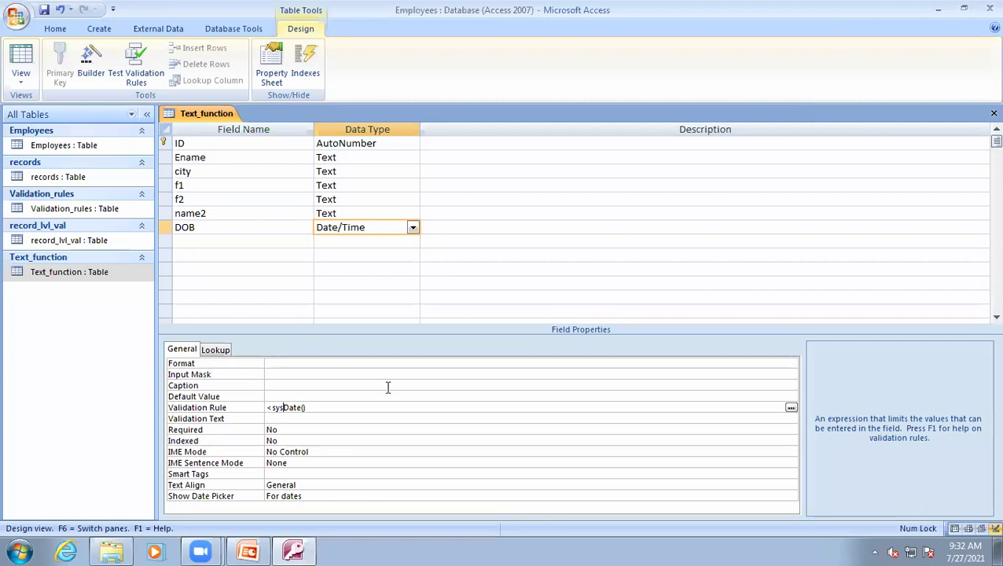
key(ctrl+s)
click(441, 312)
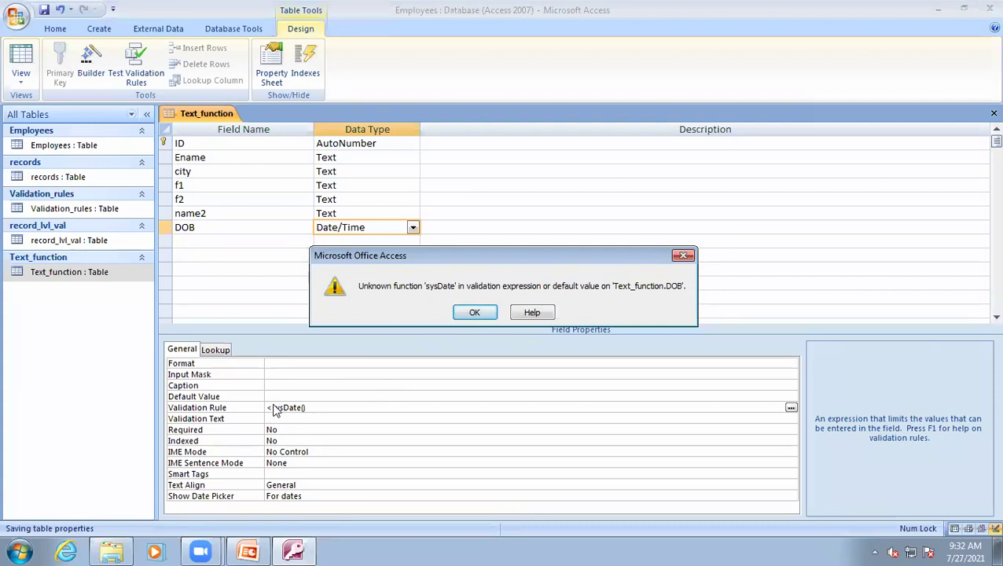
click(475, 313)
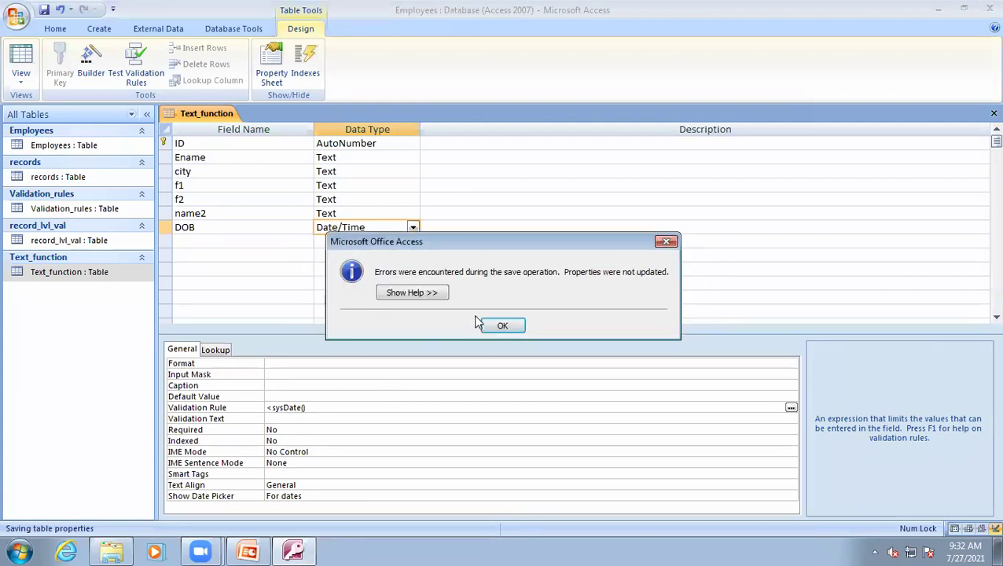
click(492, 325)
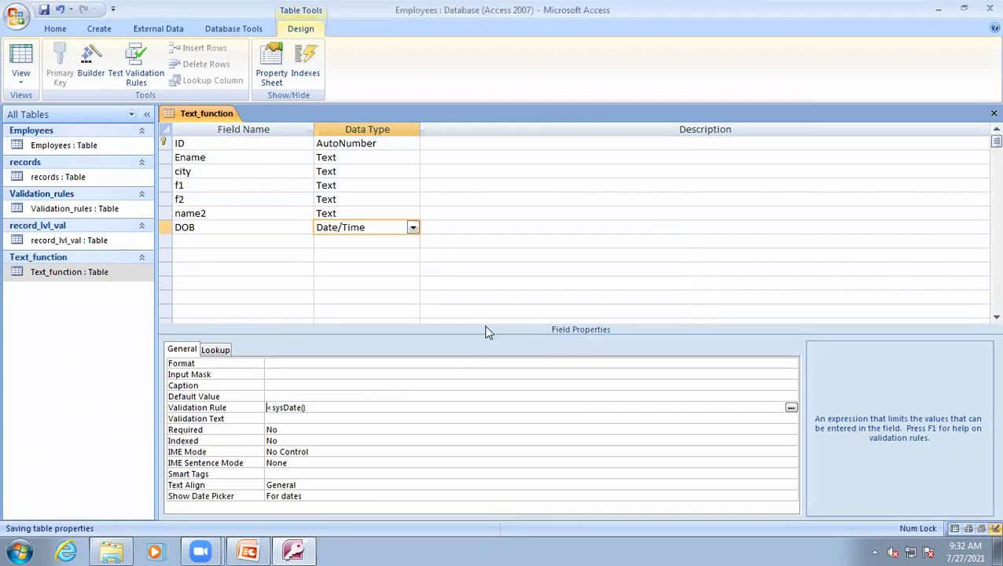
Step: Remove the sys prefix from the DOB validation rule and switch to the Now slide in PowerPoint
click(283, 408)
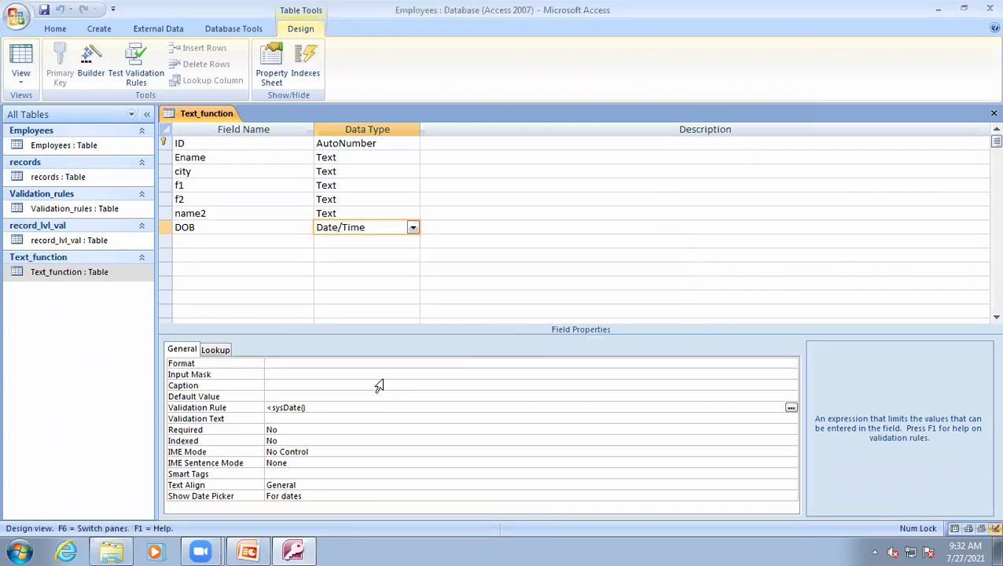
key(BackSpace)
key(BackSpace)
key(BackSpace)
click(248, 551)
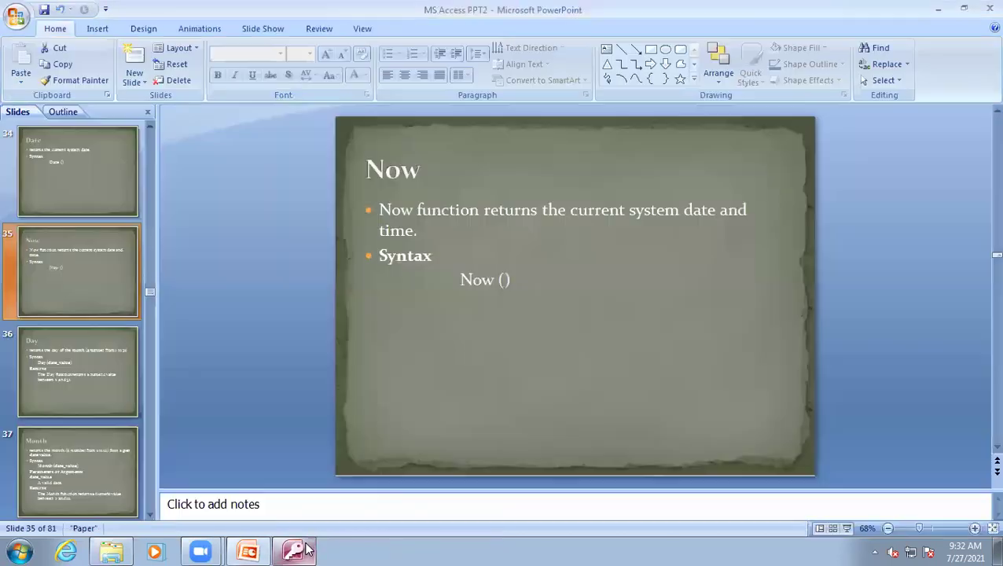